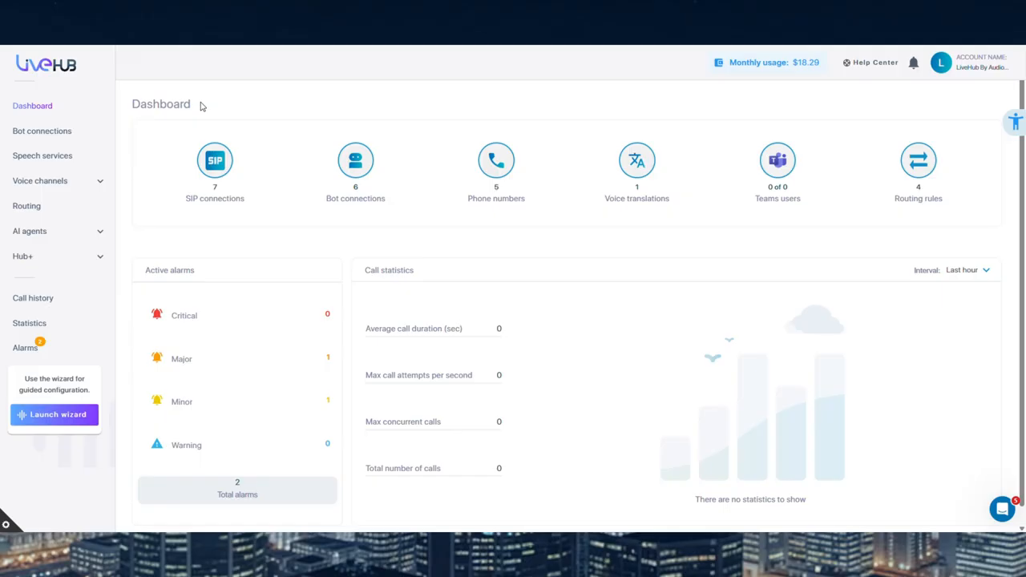
Examine the SIP and bot connection lists reached from the dashboard, plus the interval choices for call statistics
click(215, 160)
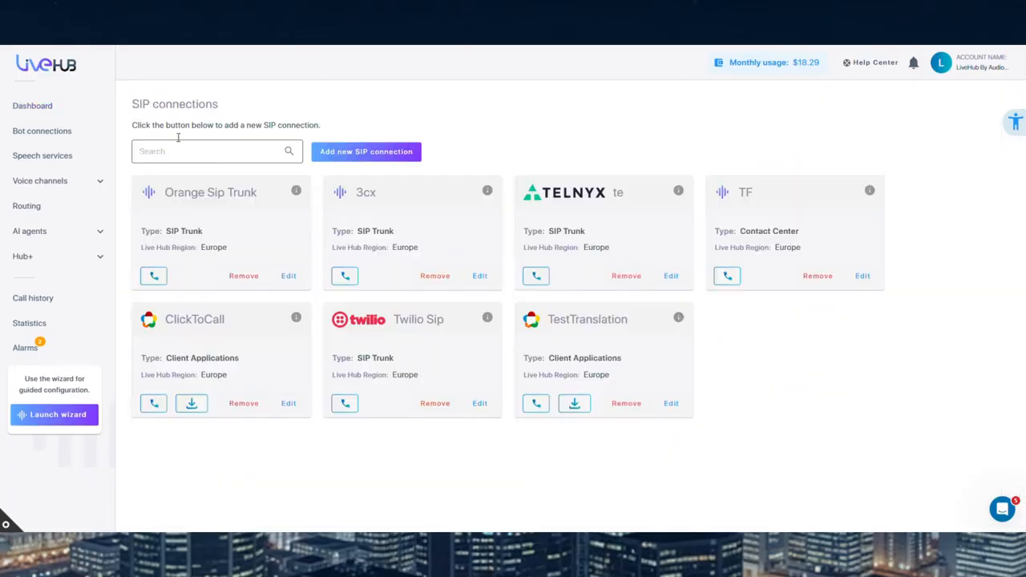
click(60, 106)
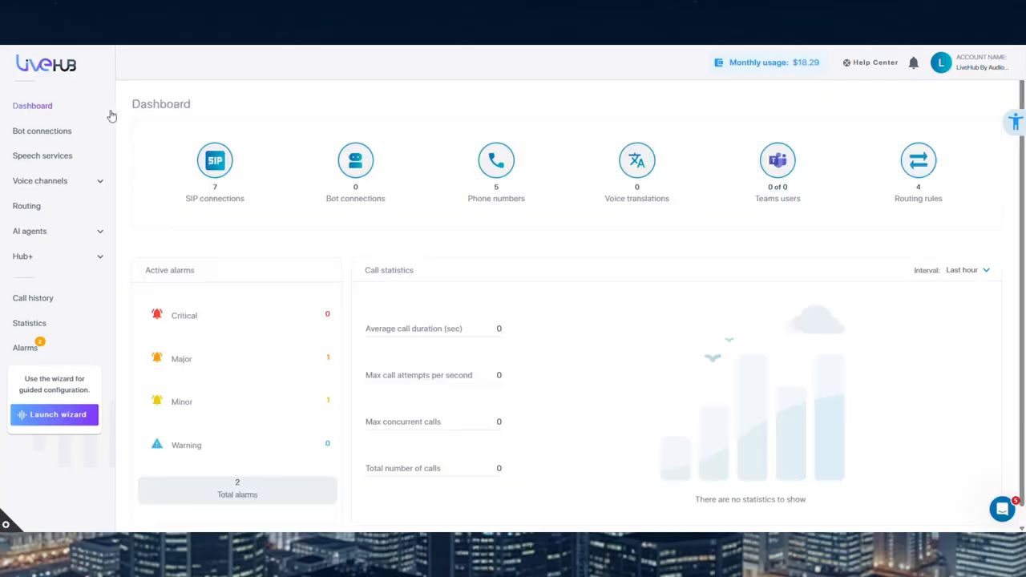
click(371, 166)
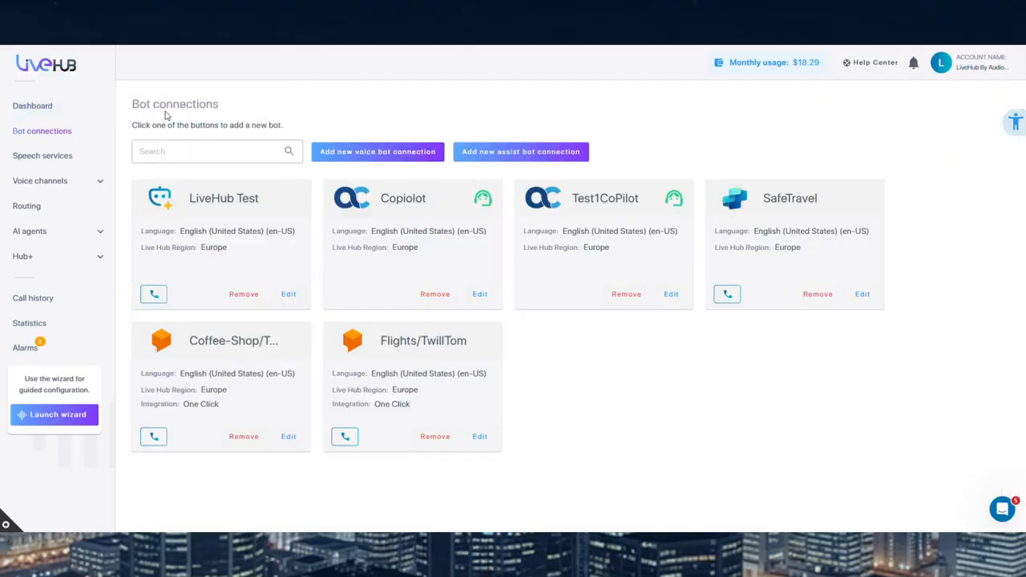
click(32, 106)
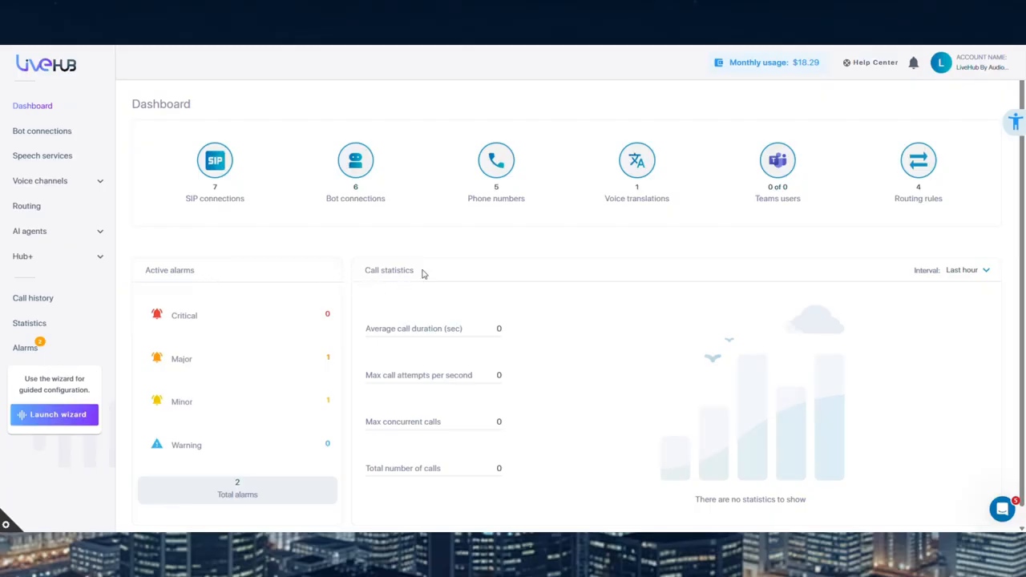
click(976, 272)
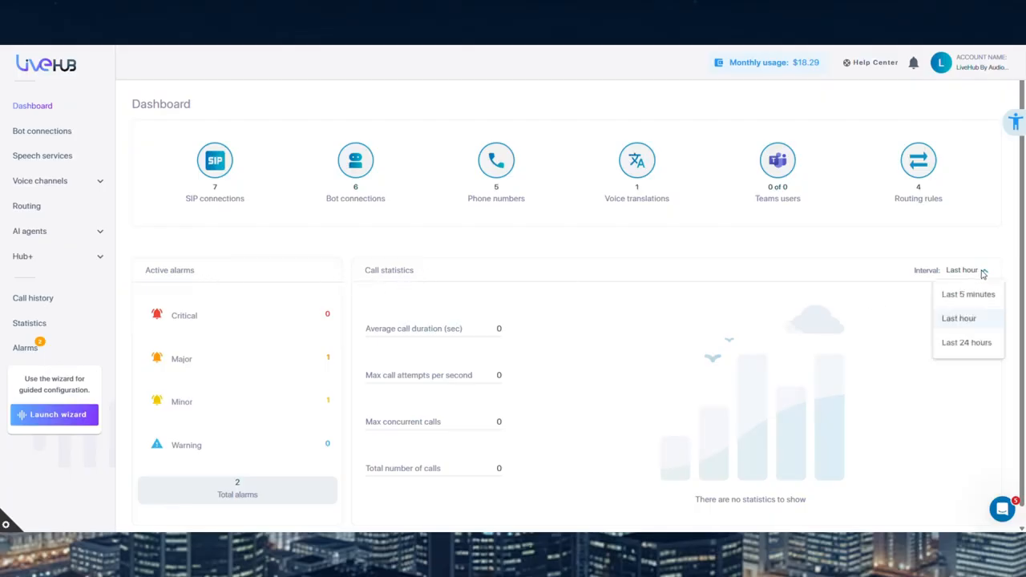
click(983, 272)
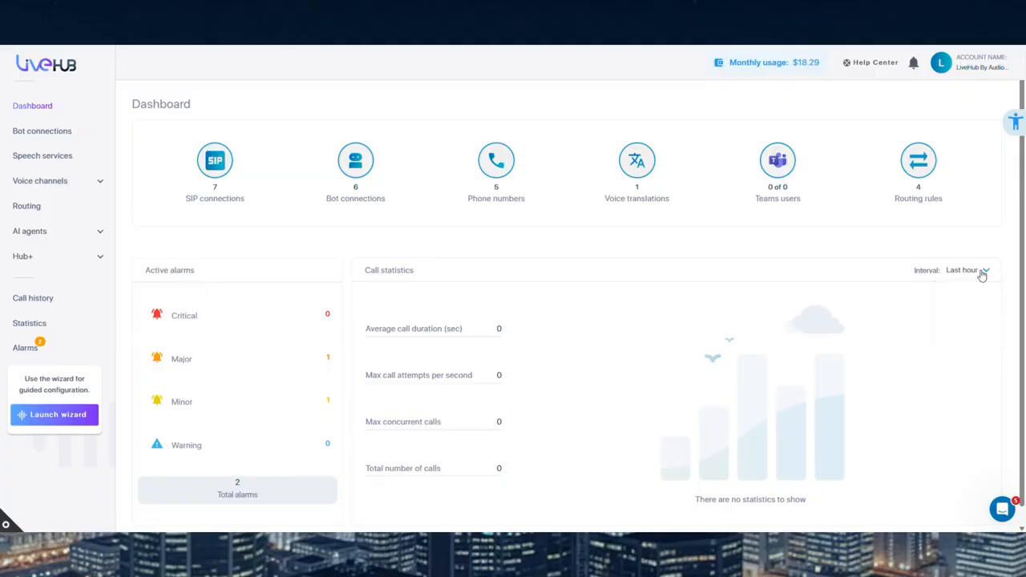
Examine the bot frameworks offered for a new voice bot connection and the details of the existing LiveHub Test bot connection
click(100, 132)
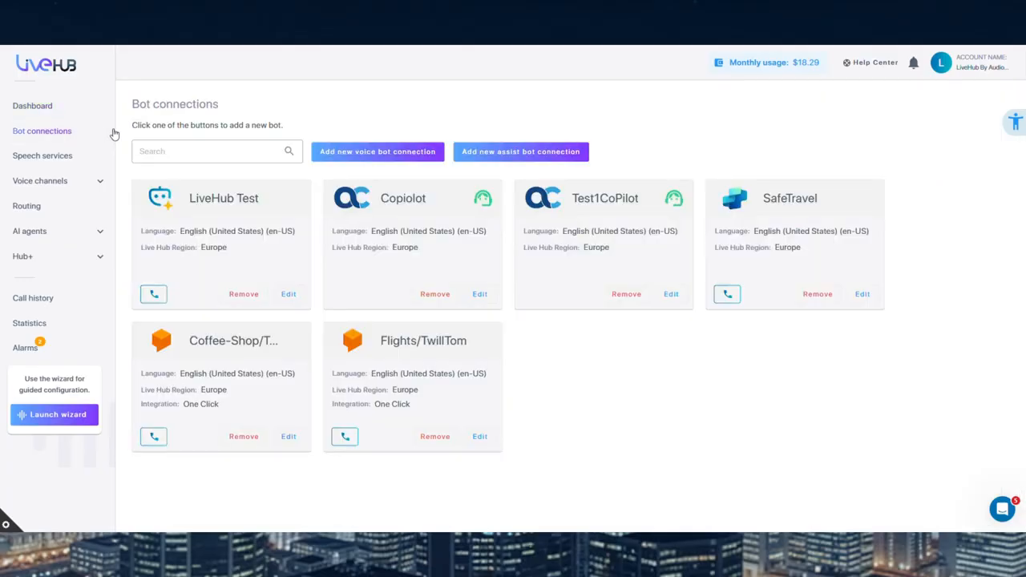
click(393, 160)
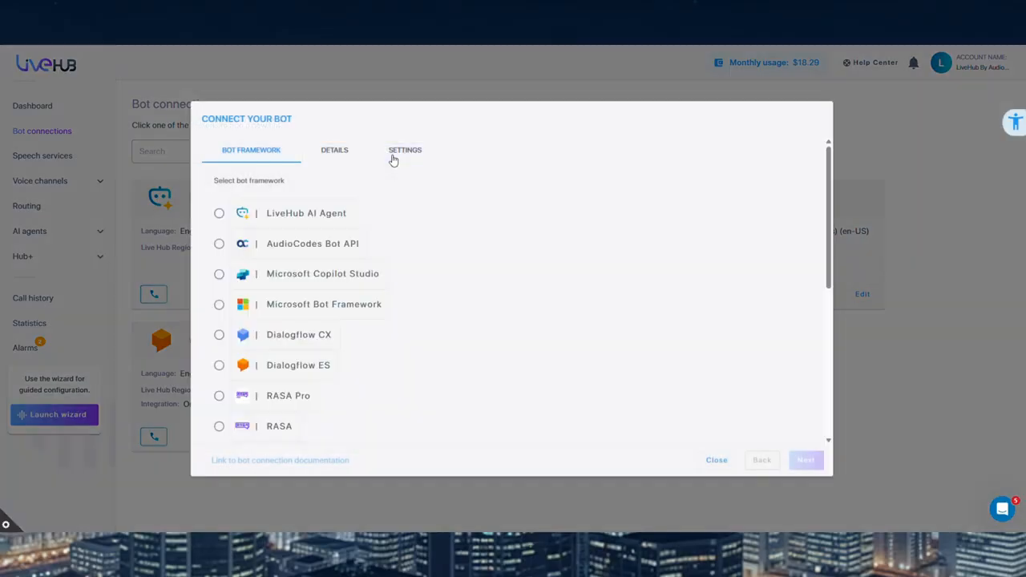
scroll(343, 204, down, 2)
scroll(340, 205, down, 3)
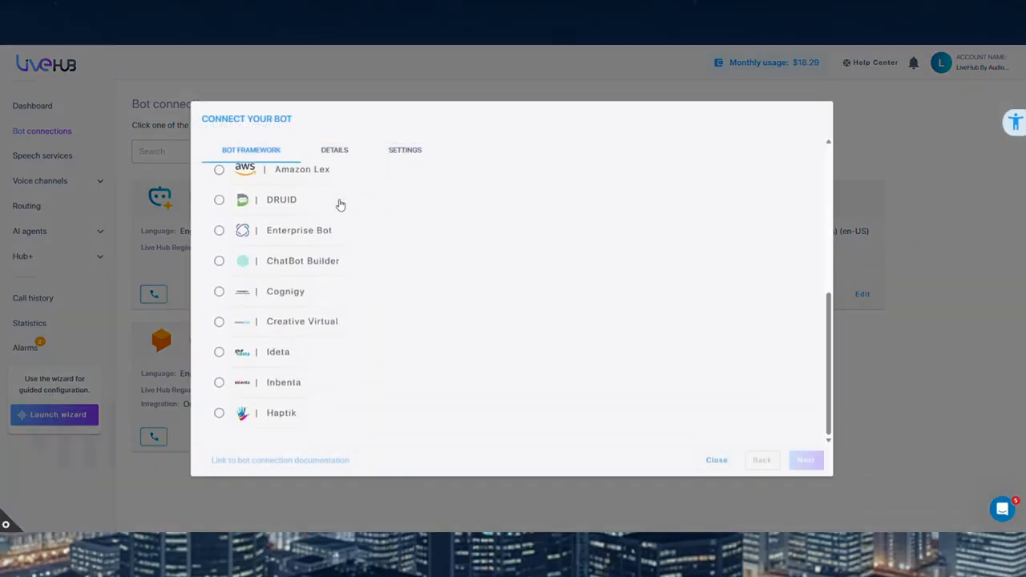
scroll(333, 196, up, 4)
scroll(328, 204, up, 1)
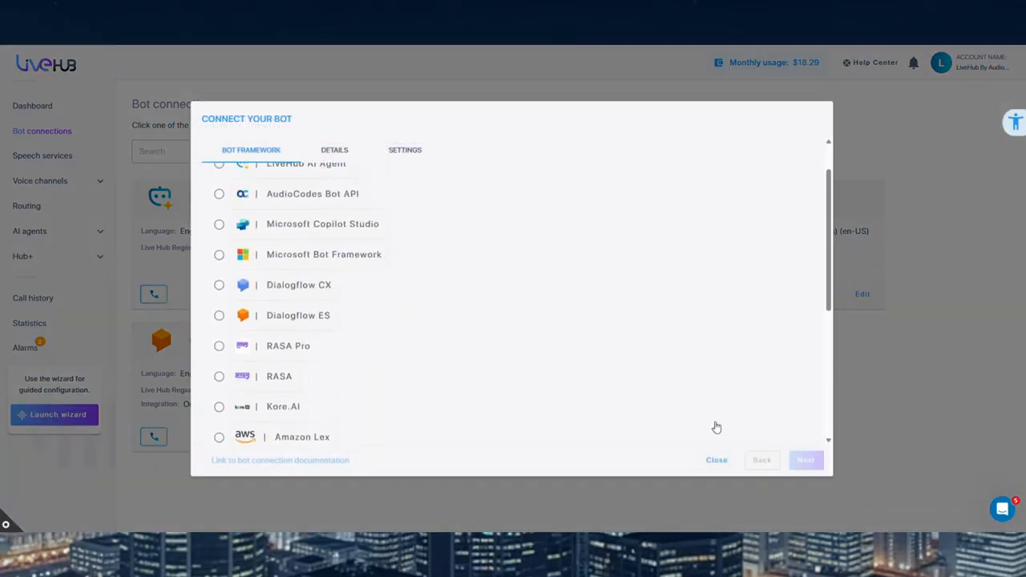
click(715, 460)
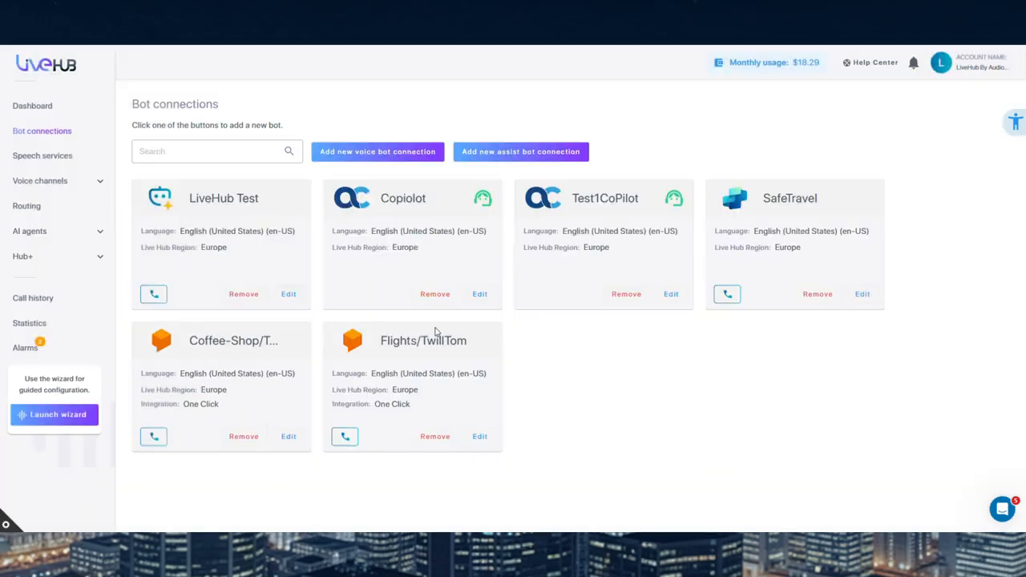
click(289, 295)
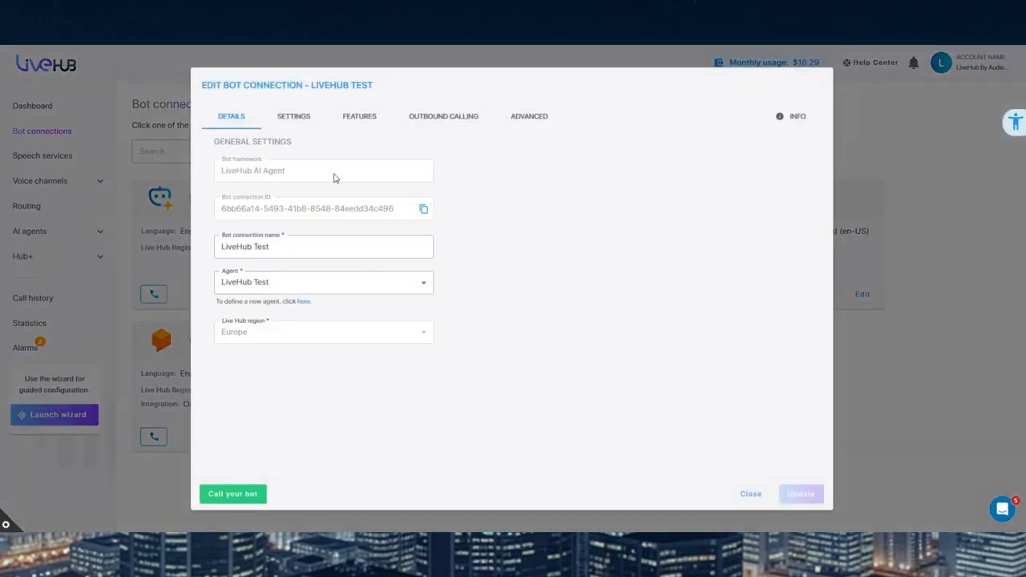
click(745, 496)
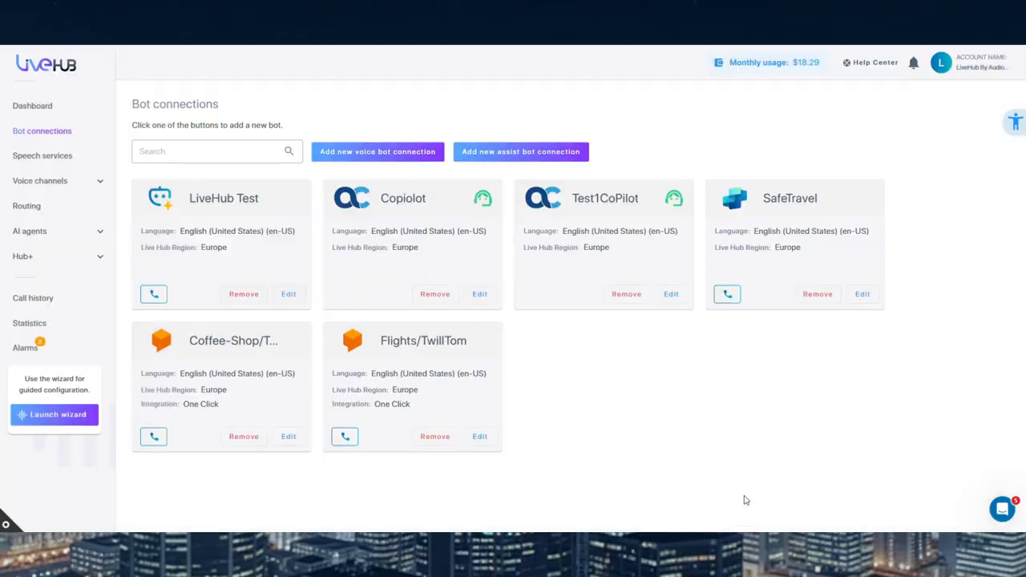
Look over the speech types, providers and region choices in the new speech service form, then dismiss it without creating one
click(96, 159)
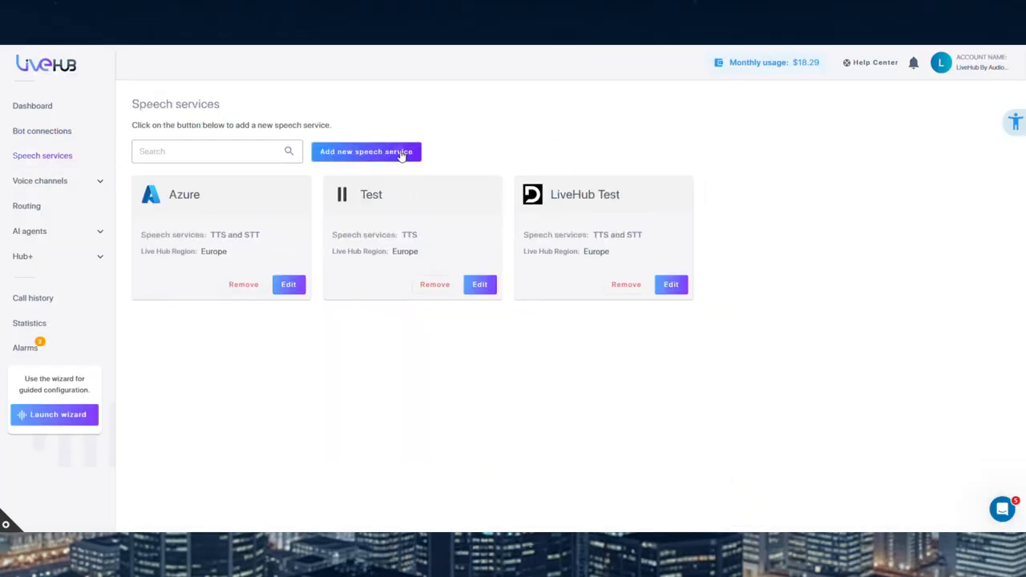
click(400, 153)
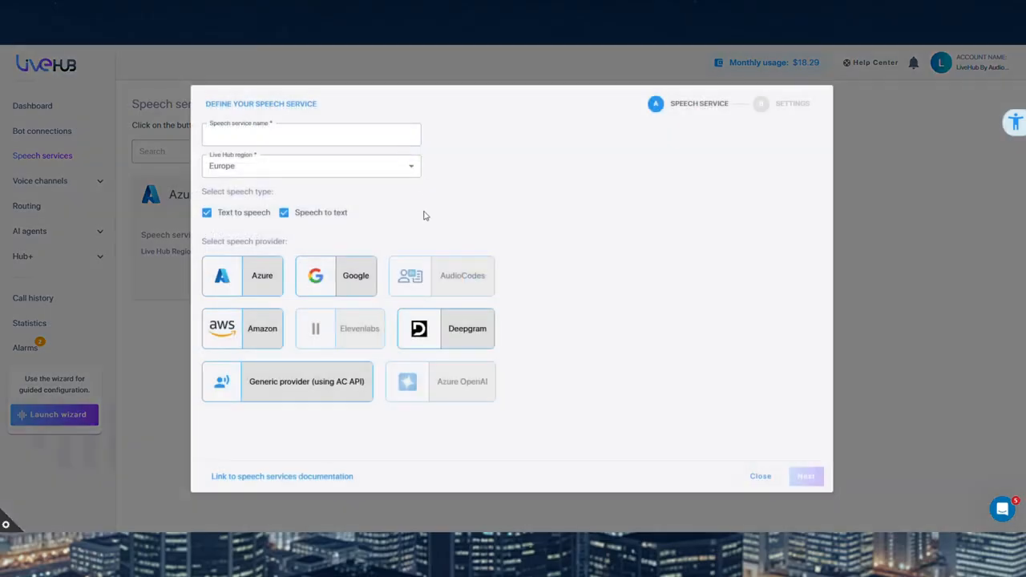
click(398, 166)
click(411, 168)
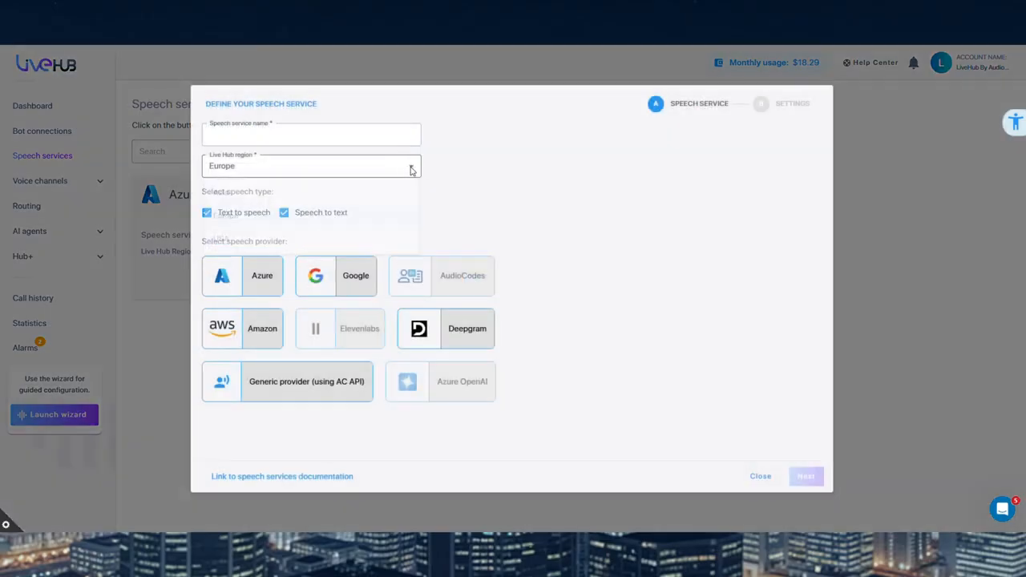
click(757, 476)
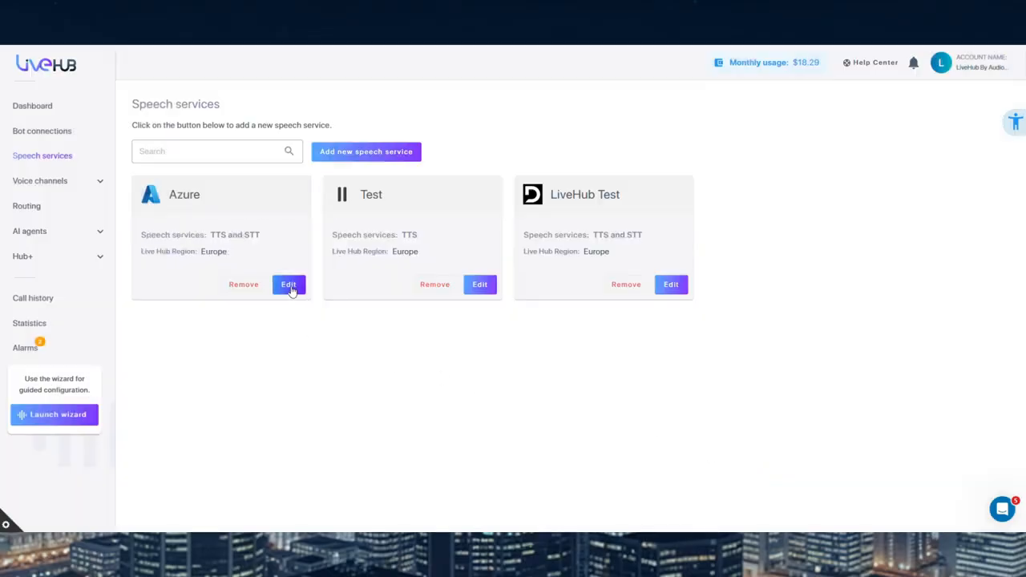
Review the existing Azure speech service's settings through to the self-signed certificate options, and close them without changes
click(290, 287)
scroll(499, 301, down, 3)
scroll(498, 305, down, 2)
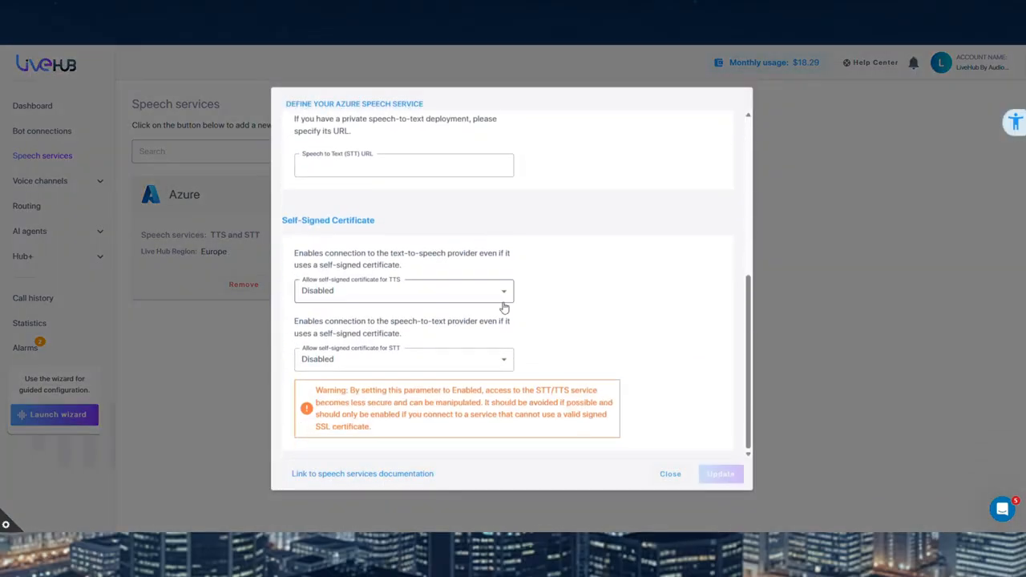
click(670, 475)
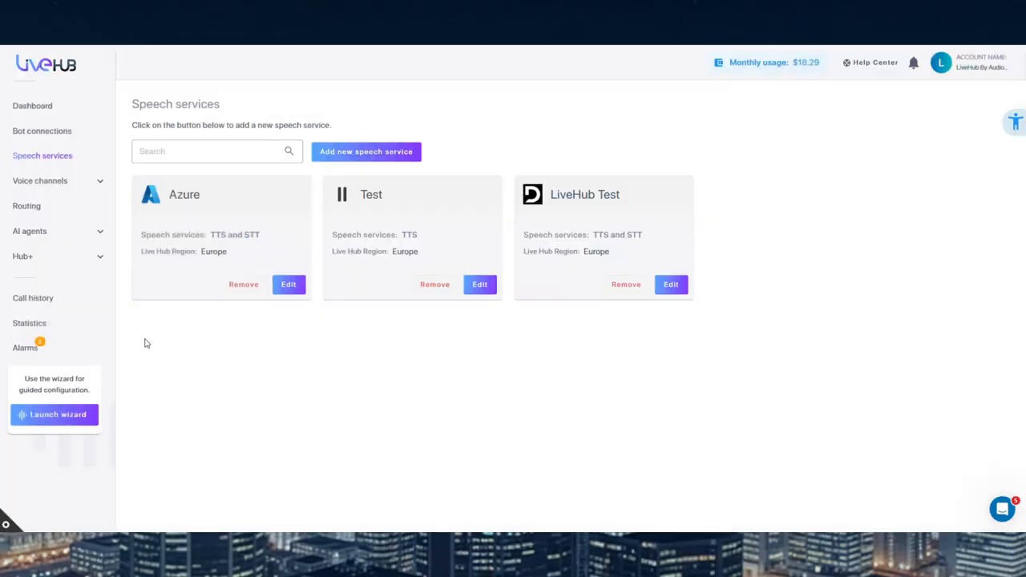
View the phone numbers among the voice channels and check which countries are offered when buying a new number
click(100, 183)
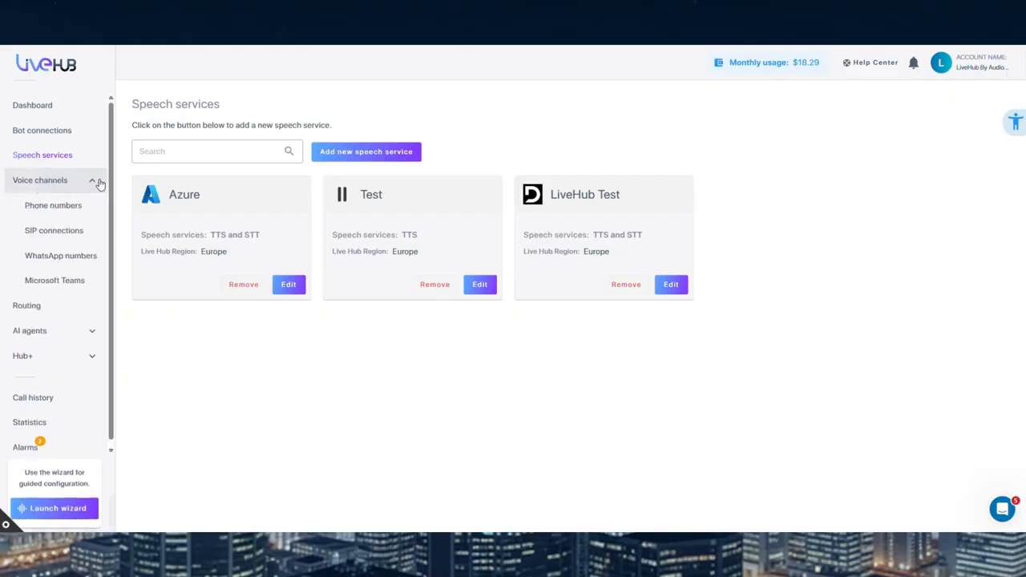
click(96, 212)
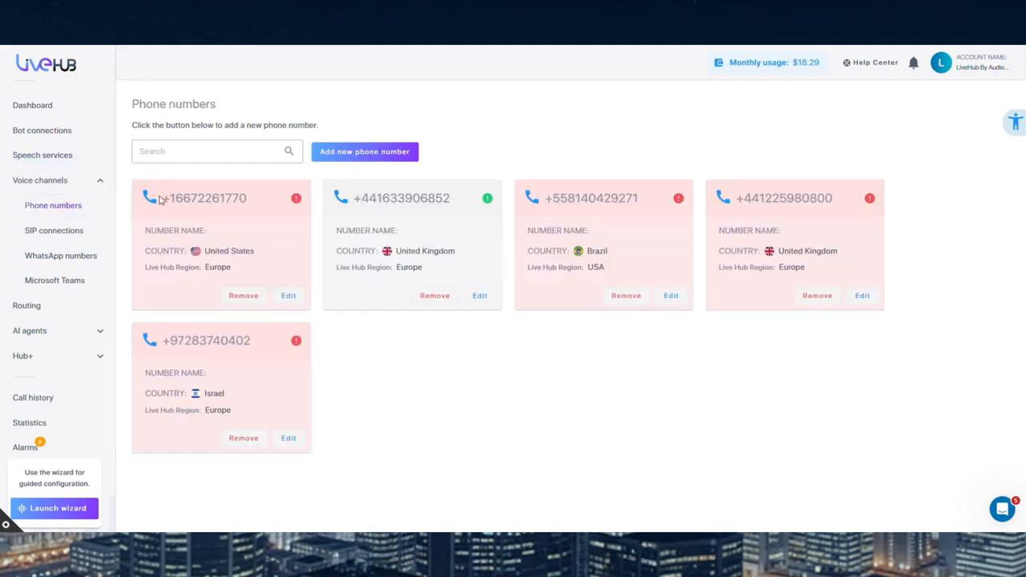
click(339, 151)
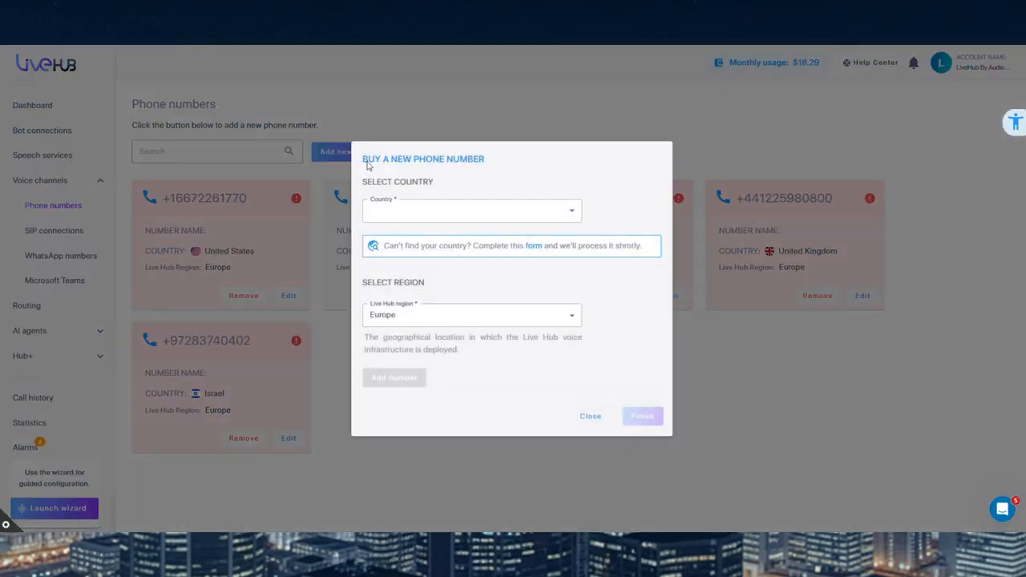
click(489, 206)
scroll(492, 201, down, 4)
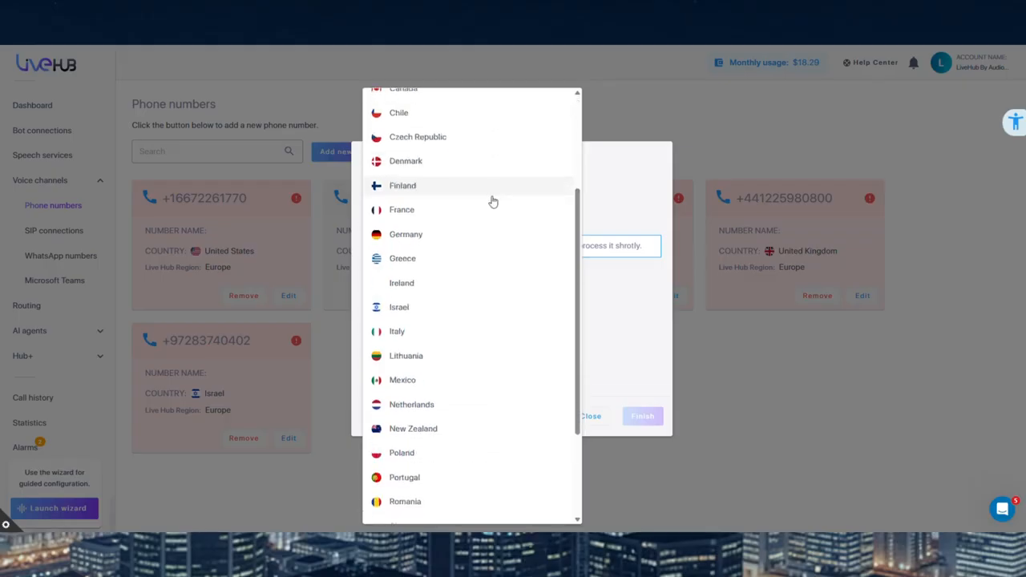
click(643, 183)
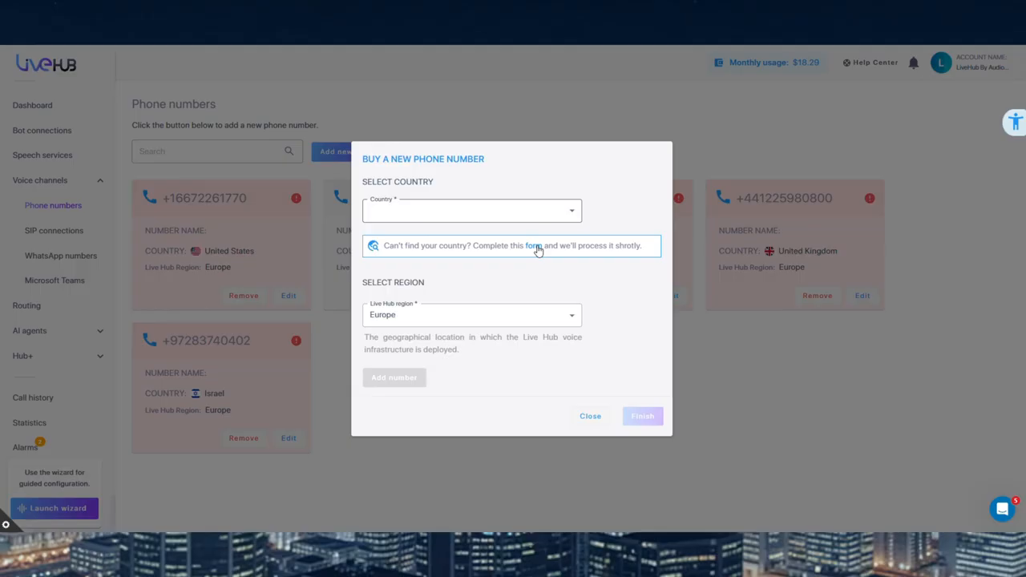
click(590, 416)
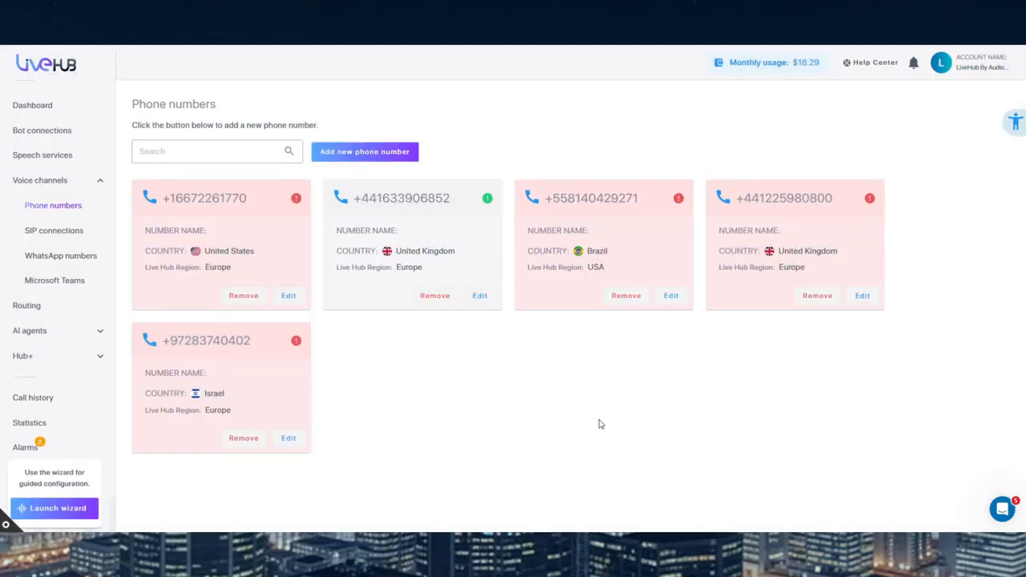
Examine the provider type, provider and region options for a new SIP connection, and close the form without creating it
click(99, 230)
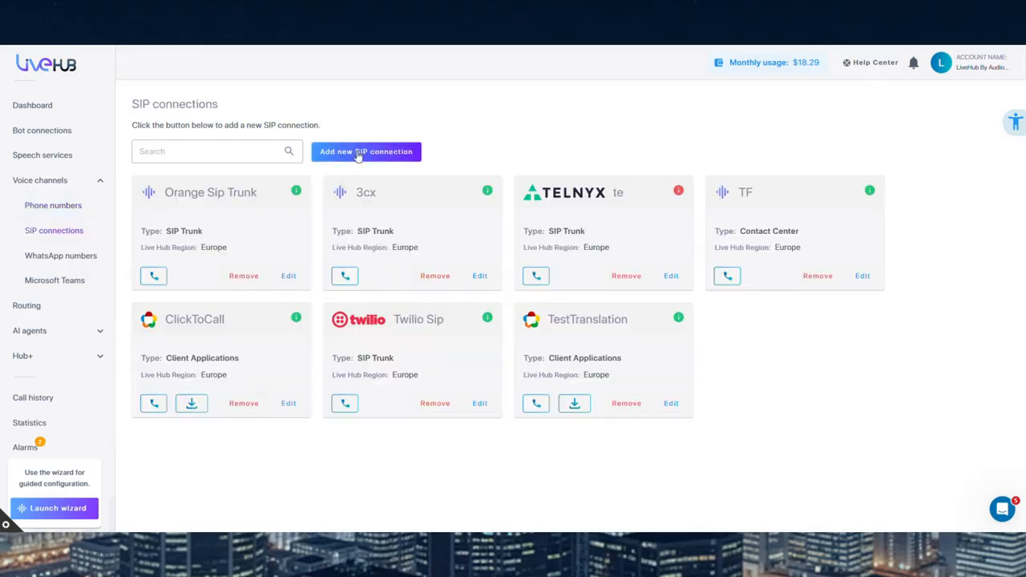
click(358, 153)
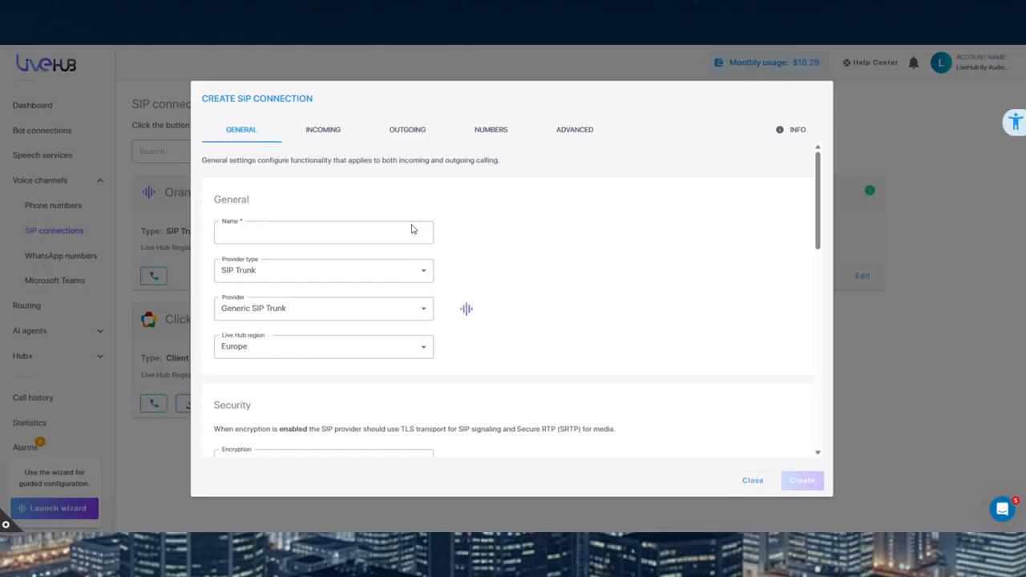
click(422, 276)
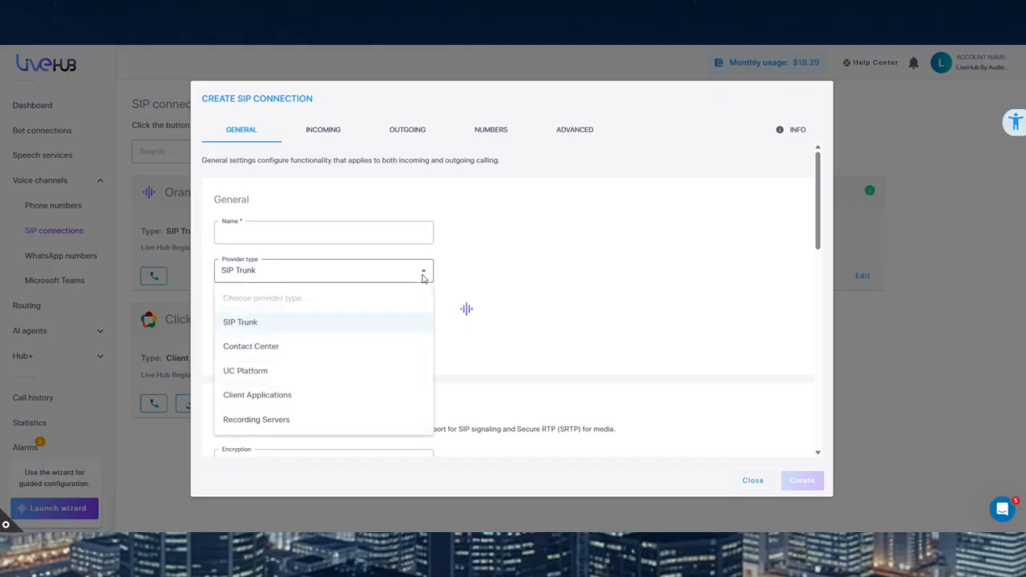
click(423, 277)
click(417, 307)
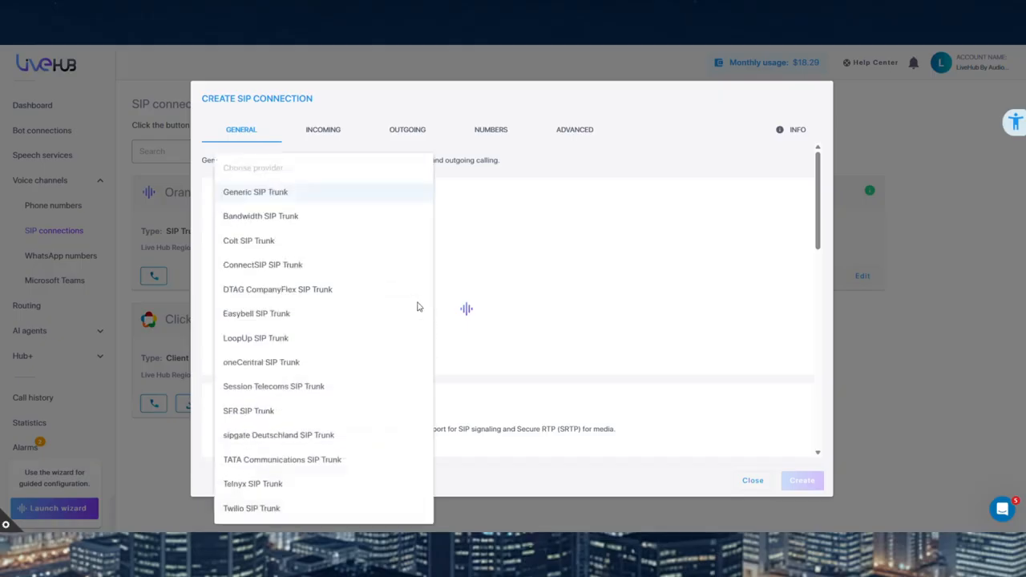
click(452, 295)
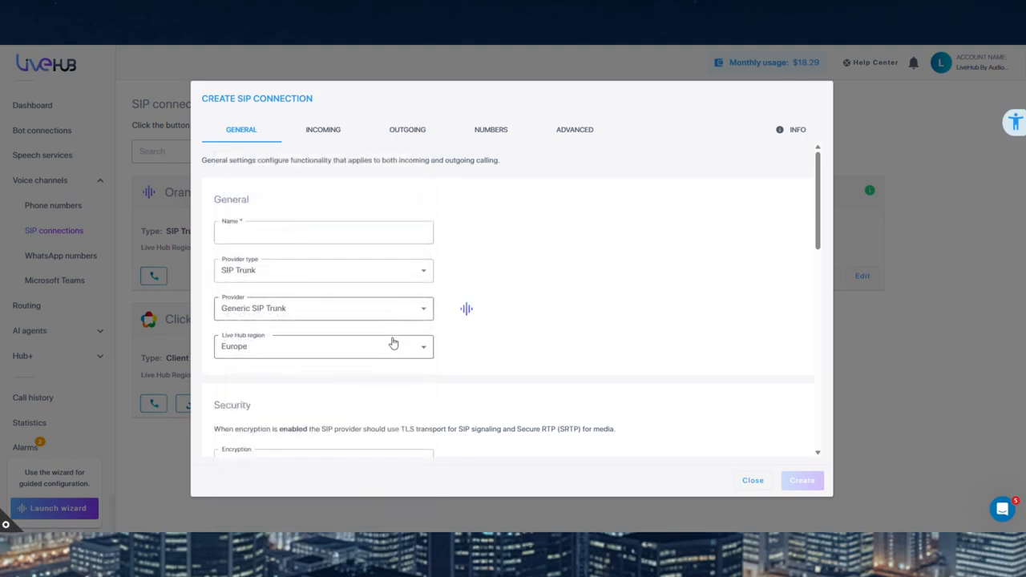
click(395, 342)
click(400, 343)
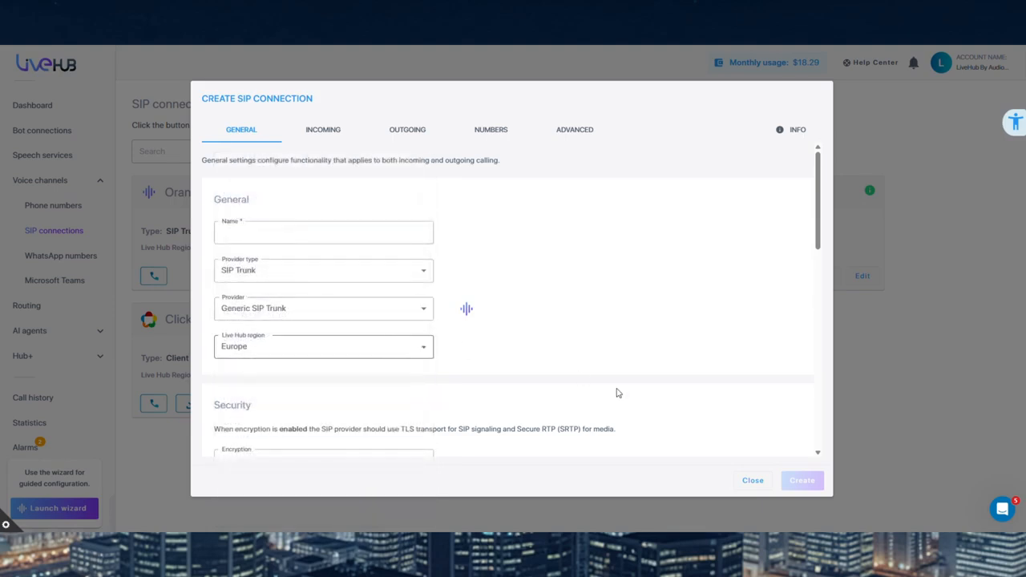
click(743, 484)
click(599, 317)
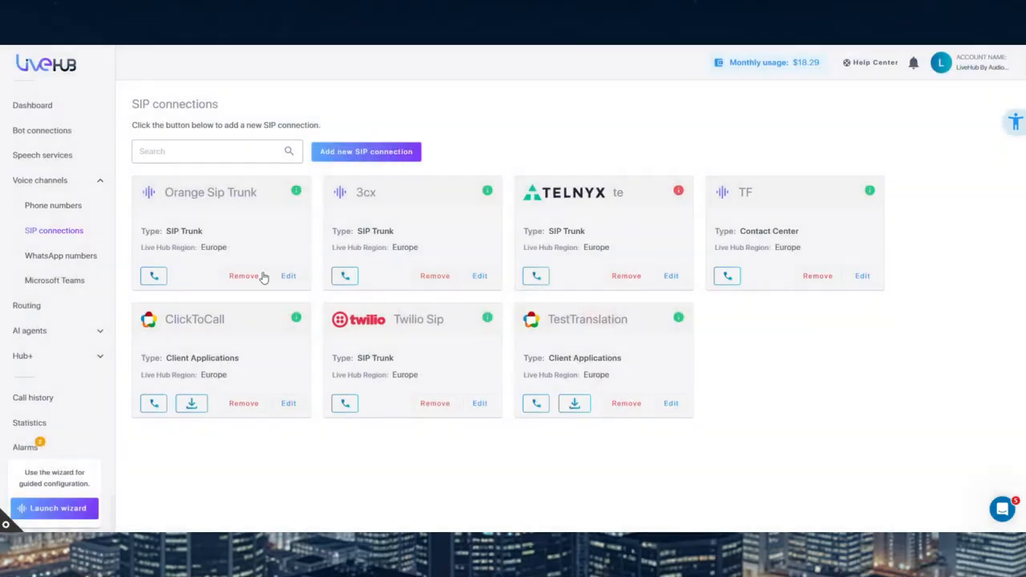
View the WhatsApp numbers and inspect the form for connecting a new one, closing it without entering anything
click(61, 255)
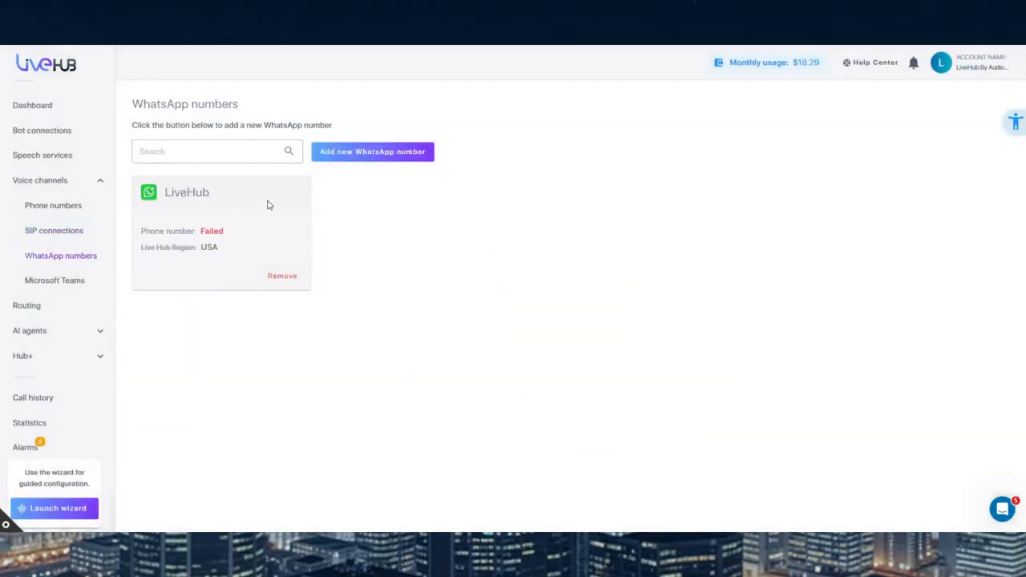
click(350, 159)
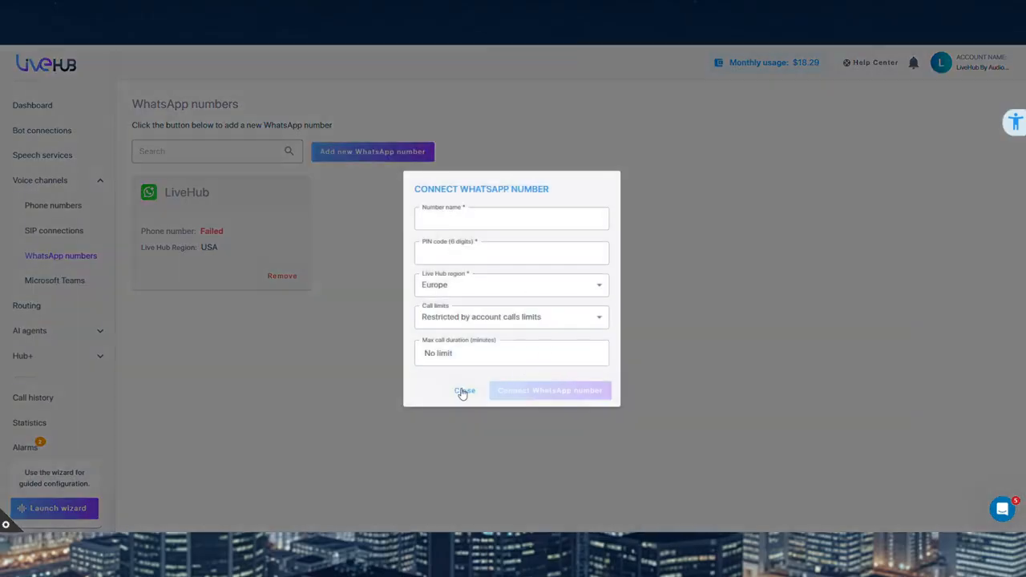
click(464, 391)
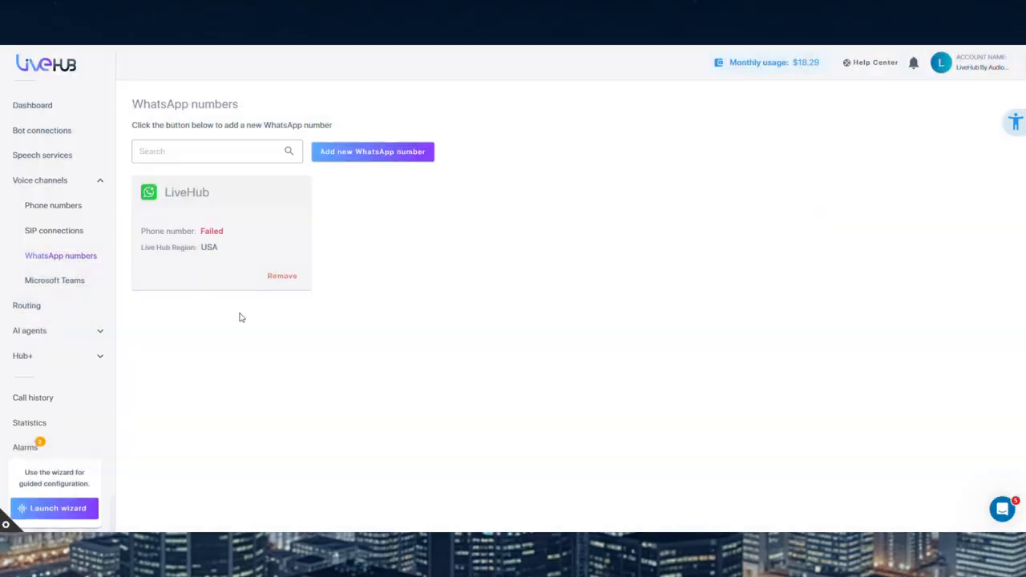
View the Microsoft Teams channel's tenant and connection options and the list of routing rules
click(93, 286)
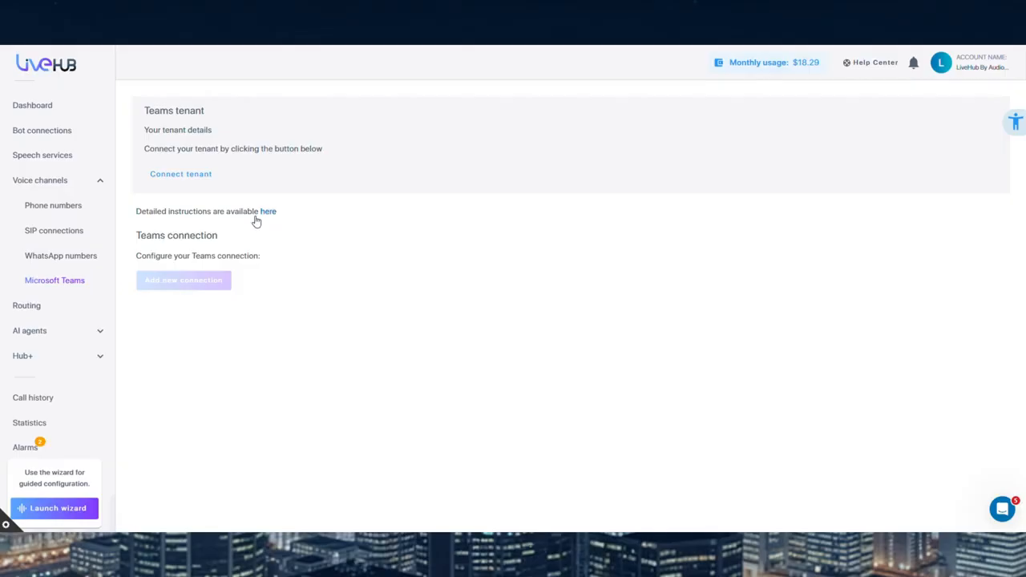
click(88, 310)
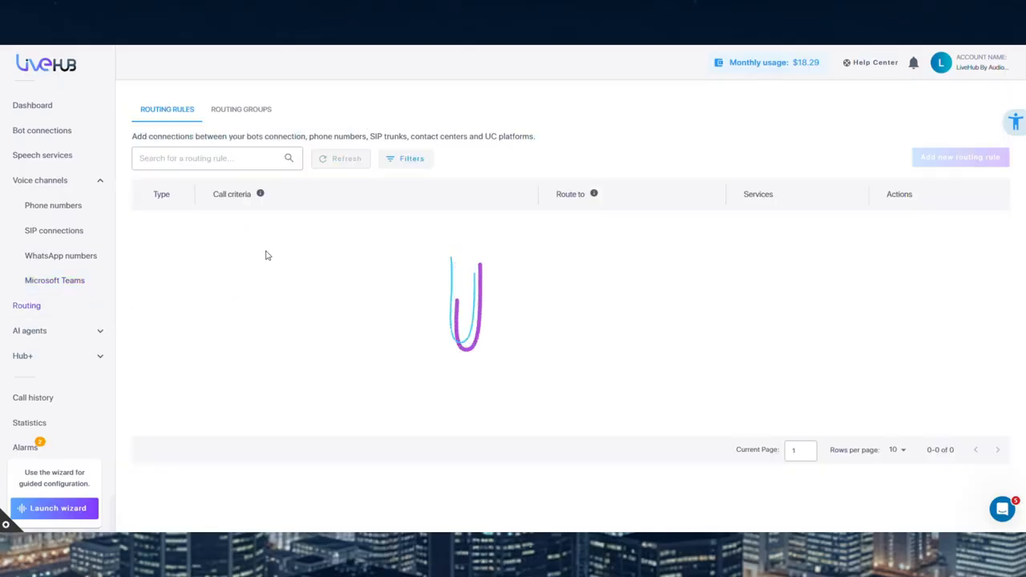
Try out the Live Hub recording, assist bot and voice translation services in a new routing rule, and discard the rule
click(953, 159)
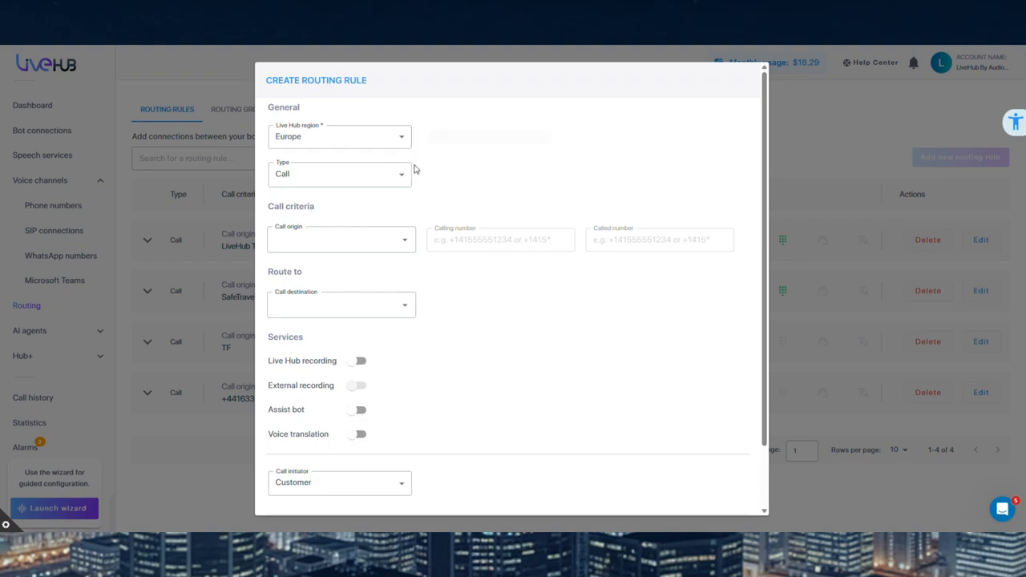
scroll(419, 190, down, 1)
click(358, 311)
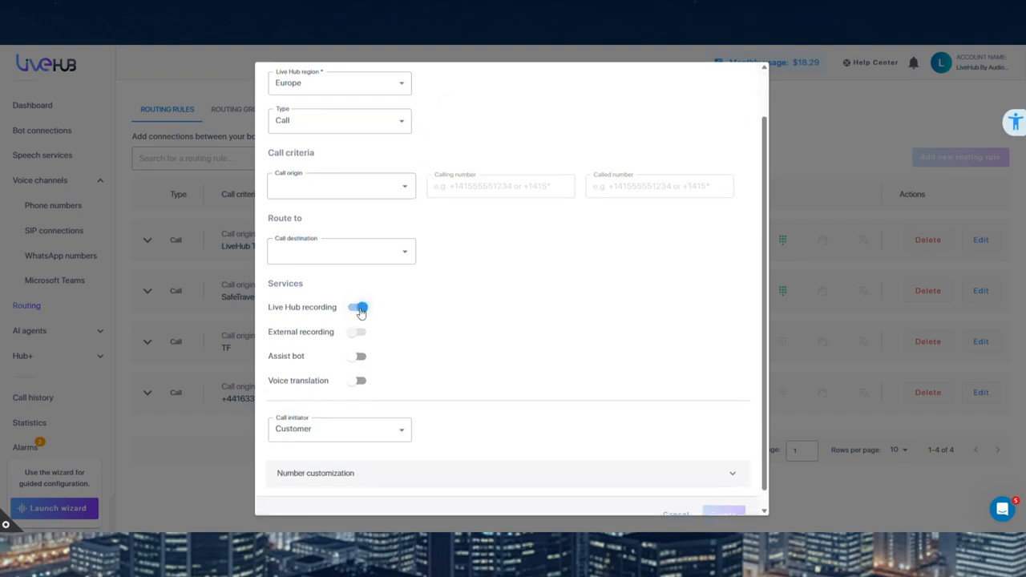
click(359, 311)
click(357, 358)
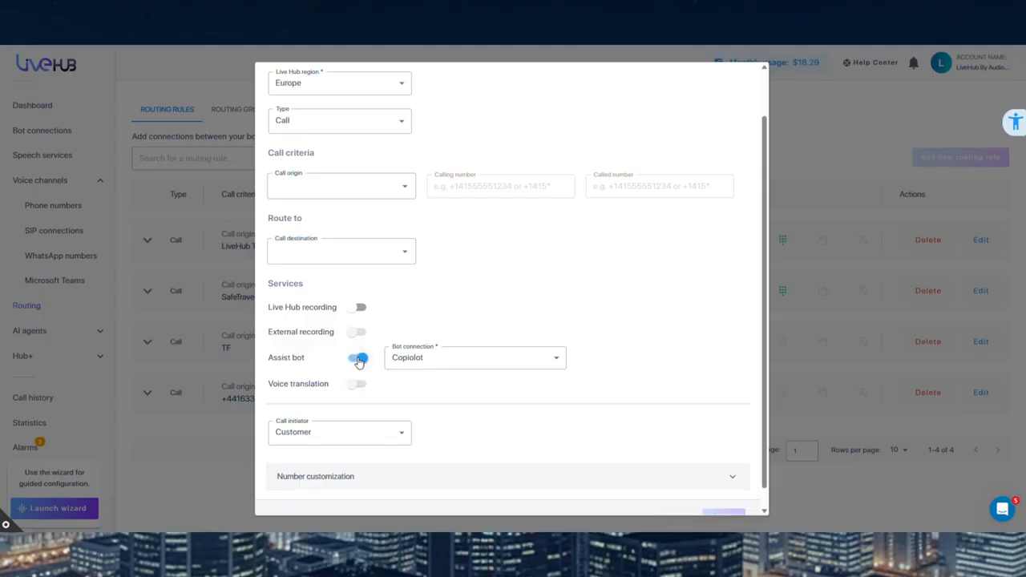
click(358, 358)
click(357, 383)
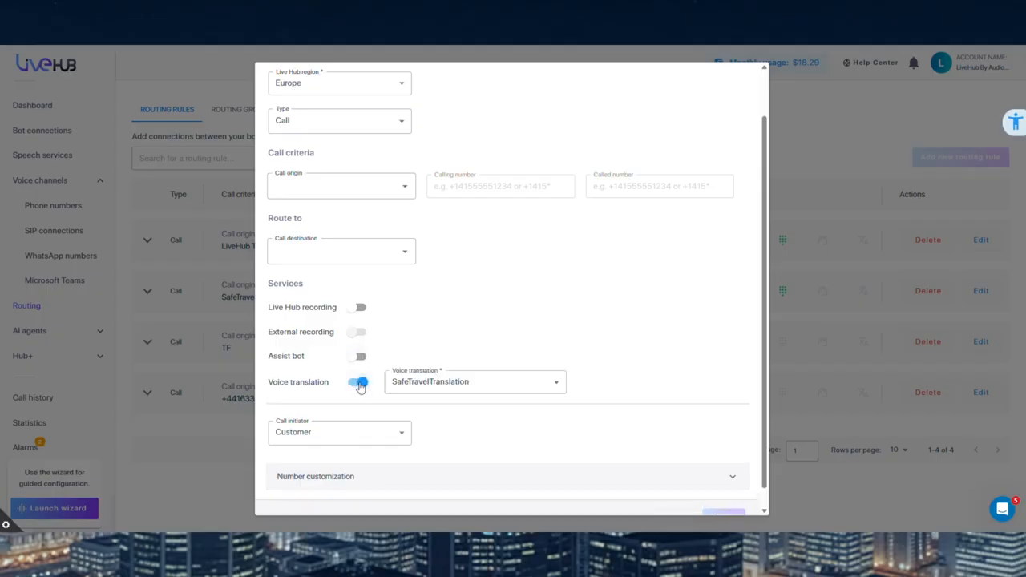
click(358, 383)
scroll(665, 353, down, 1)
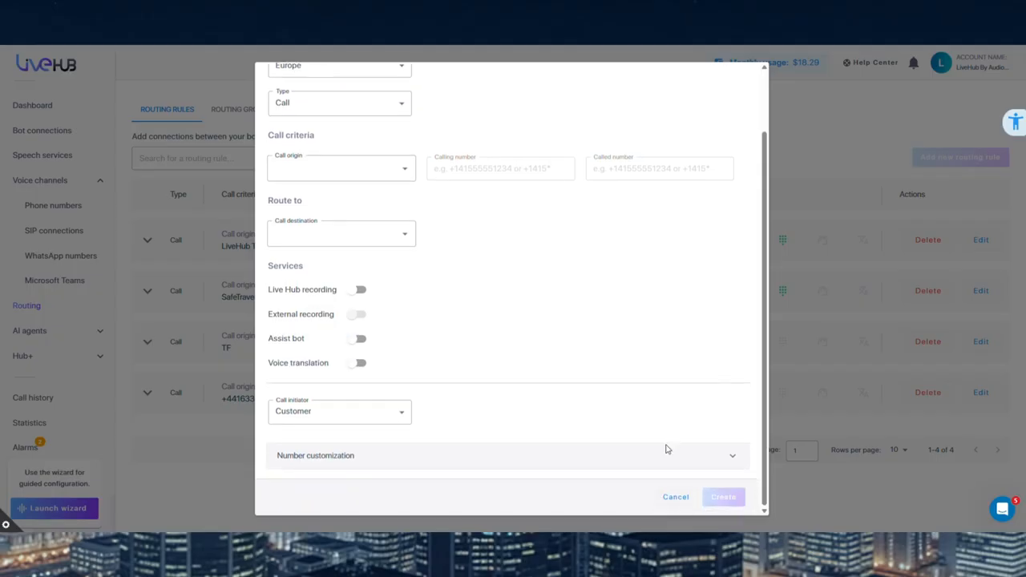
click(667, 498)
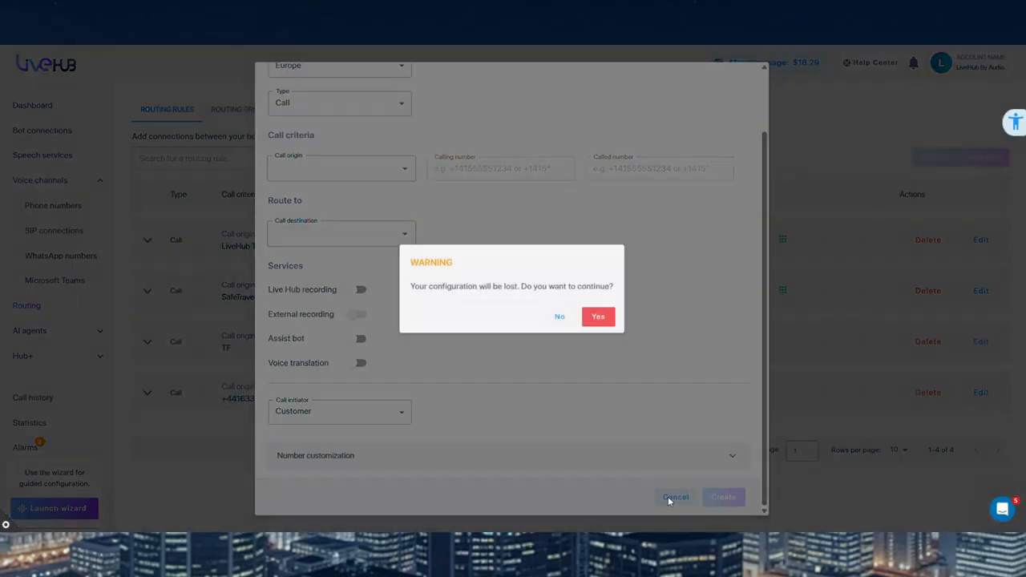
click(598, 319)
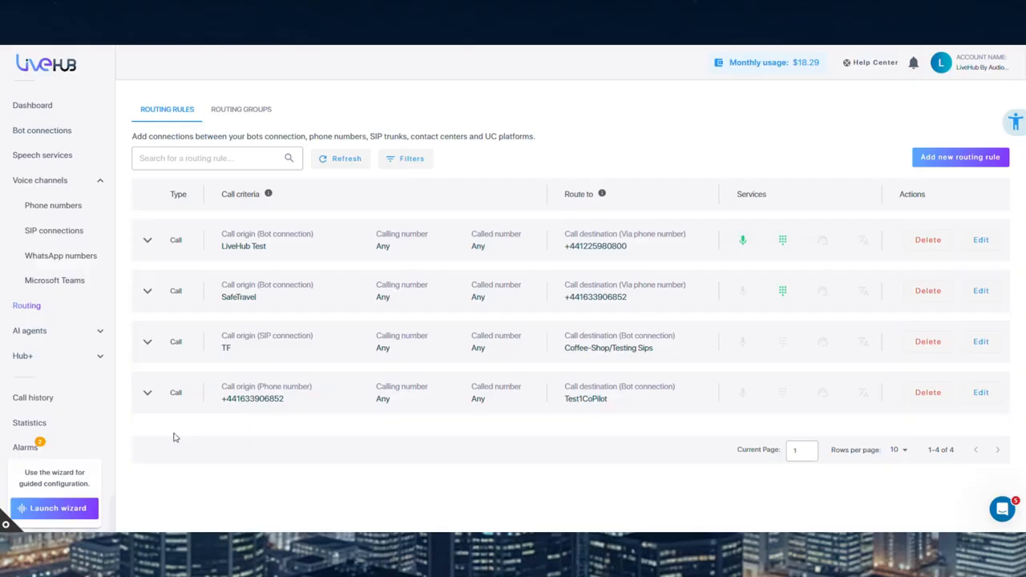
Review the LiveHub AI agent's settings from general and documents through to the advanced configuration, and close them without changes
click(87, 328)
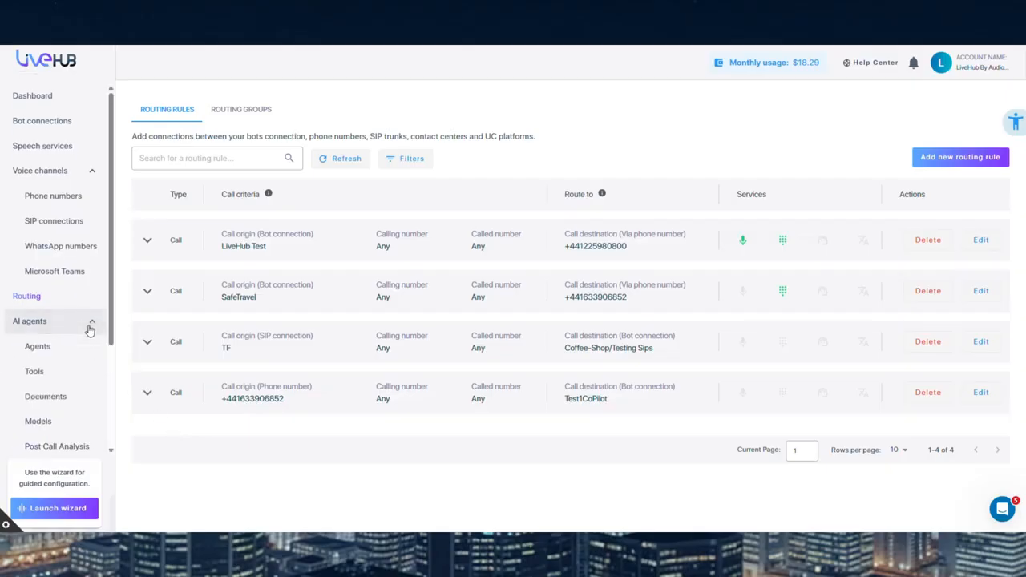
click(67, 347)
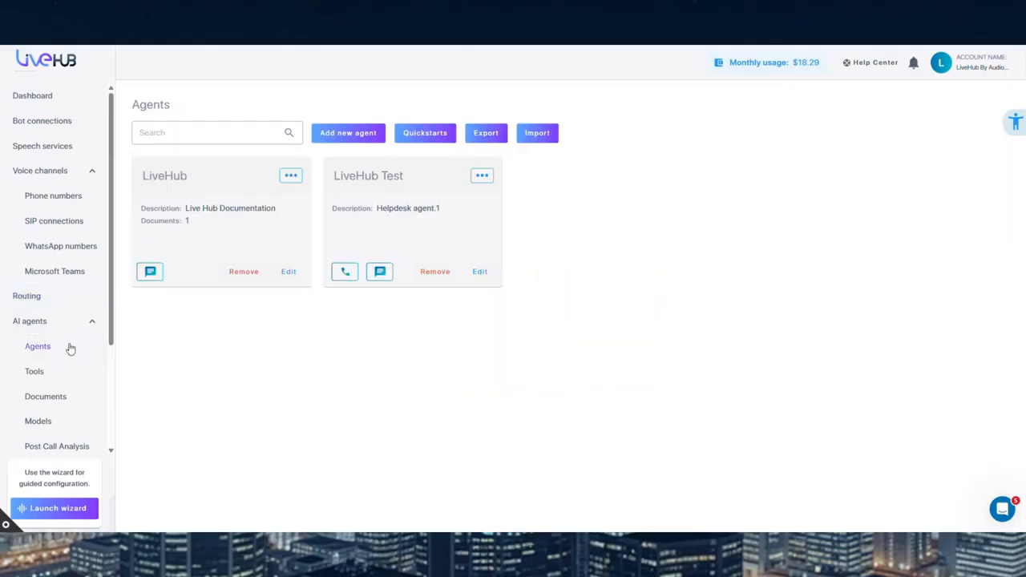
click(290, 277)
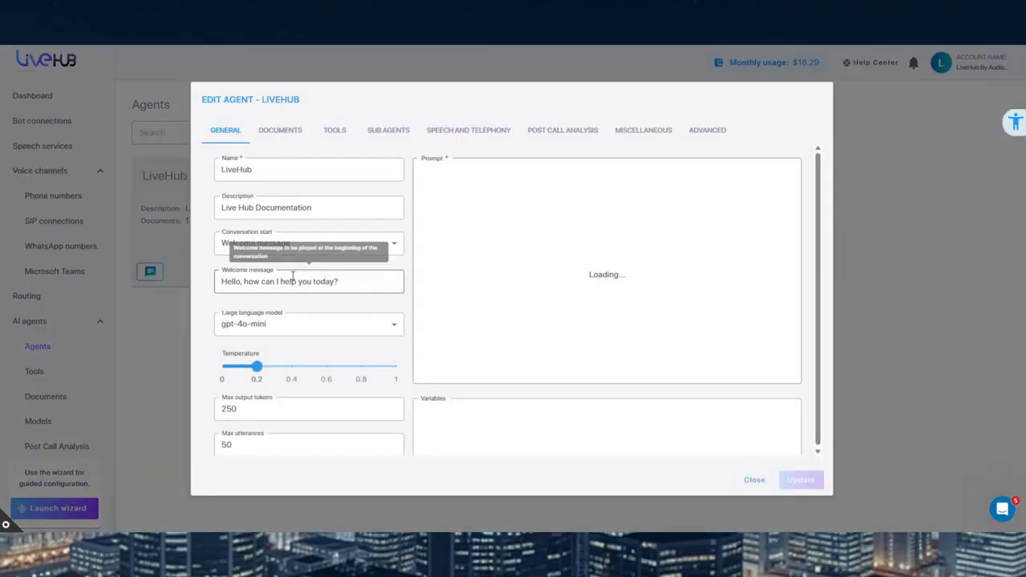
click(282, 132)
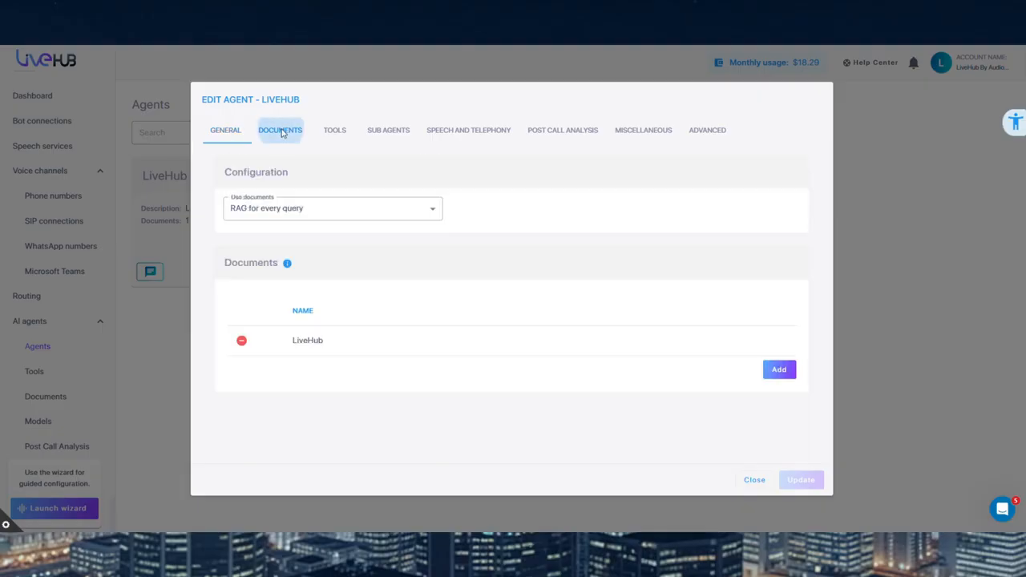
click(342, 135)
click(386, 133)
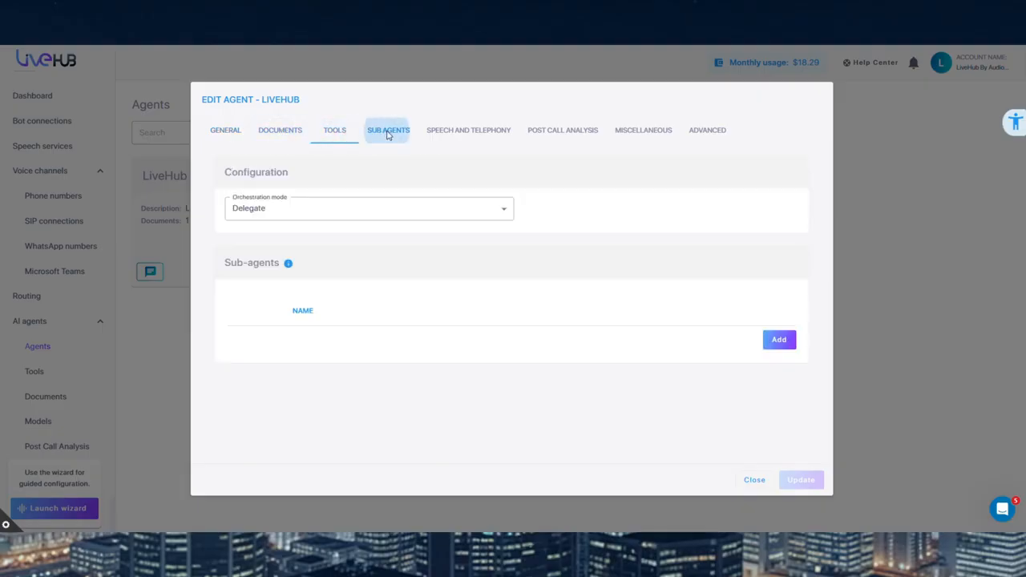
click(449, 133)
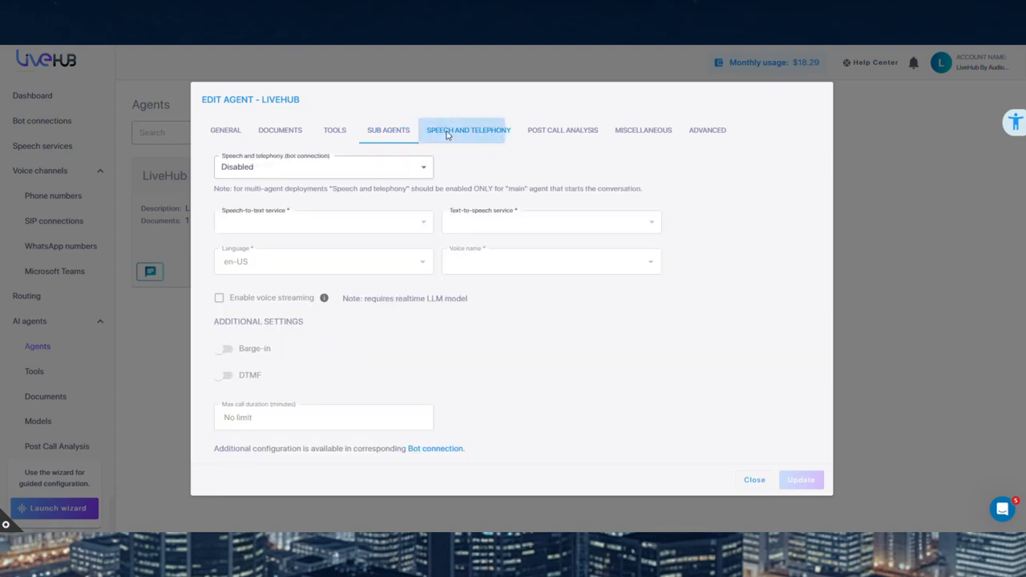
click(573, 133)
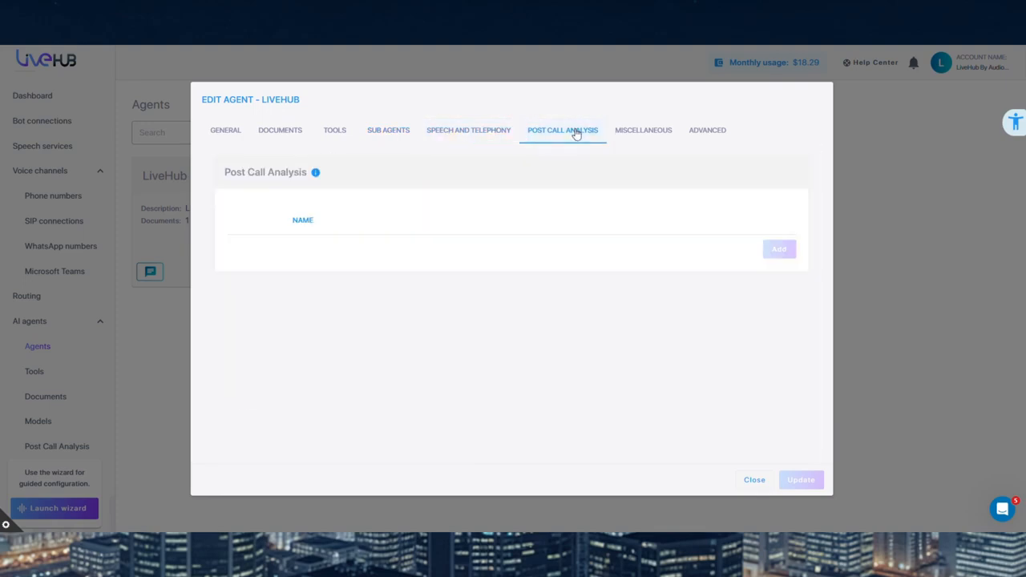
click(629, 132)
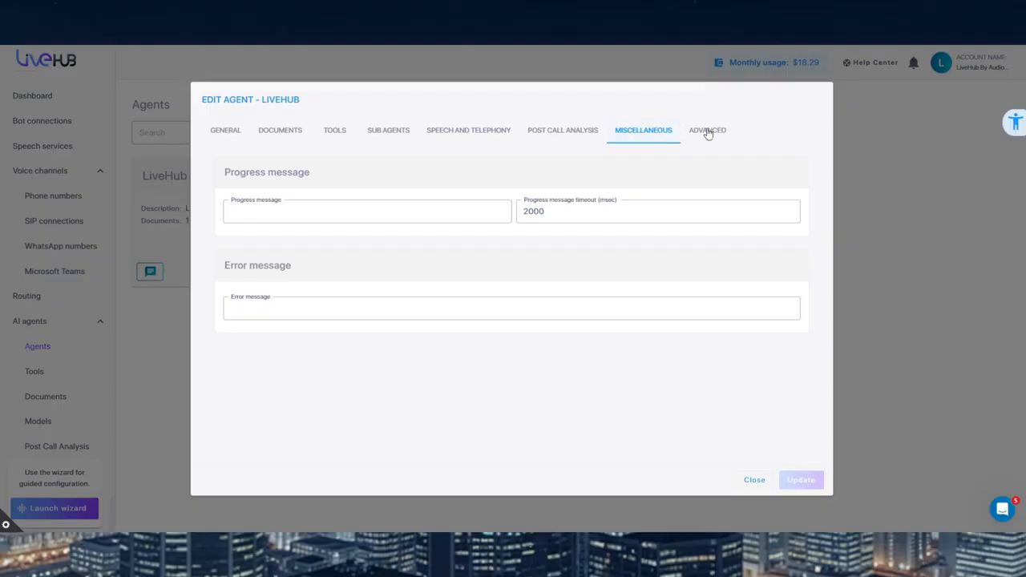
click(706, 133)
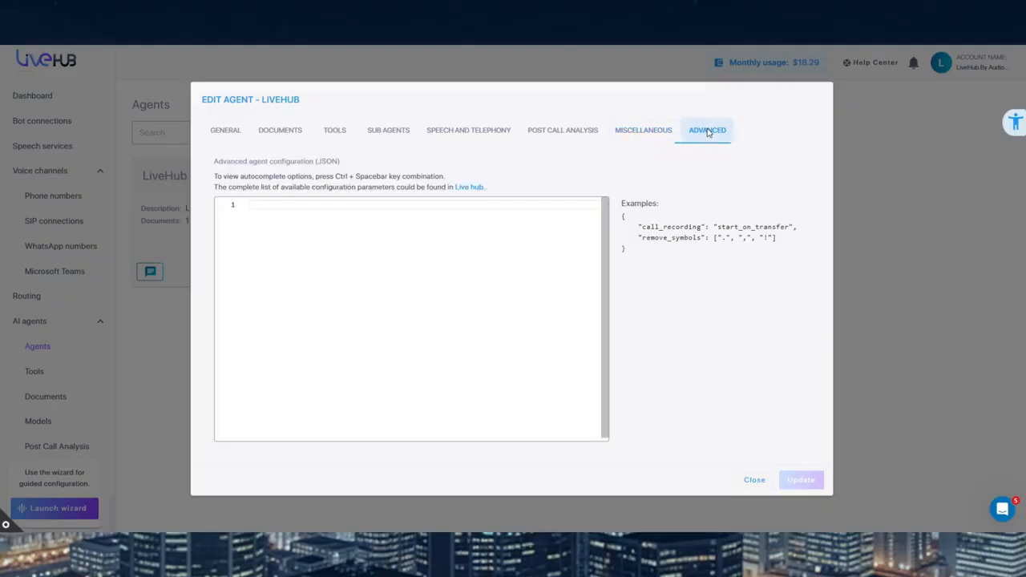
click(754, 480)
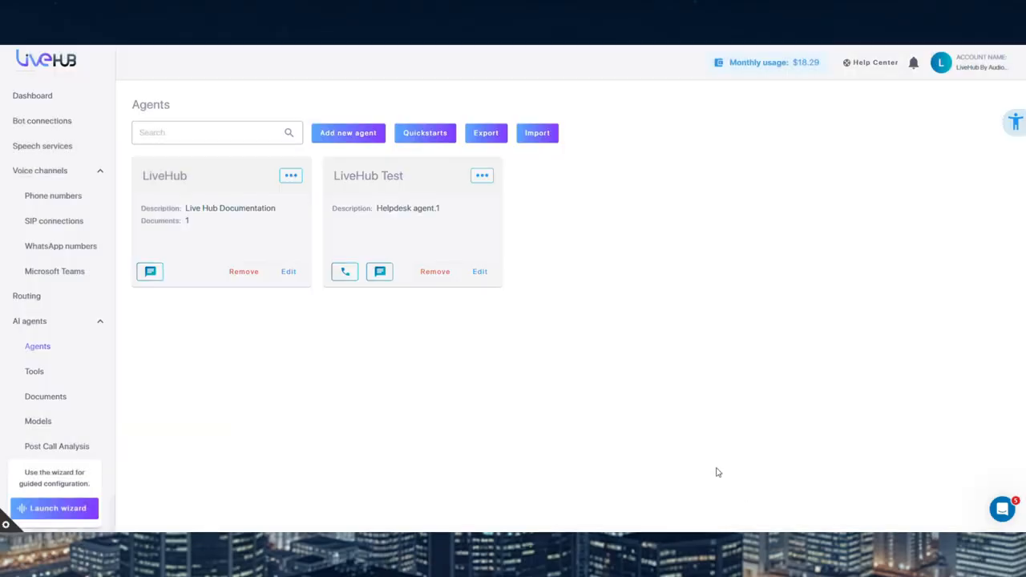
Inspect the general settings offered for a new AI agent, and cancel without creating it
click(343, 134)
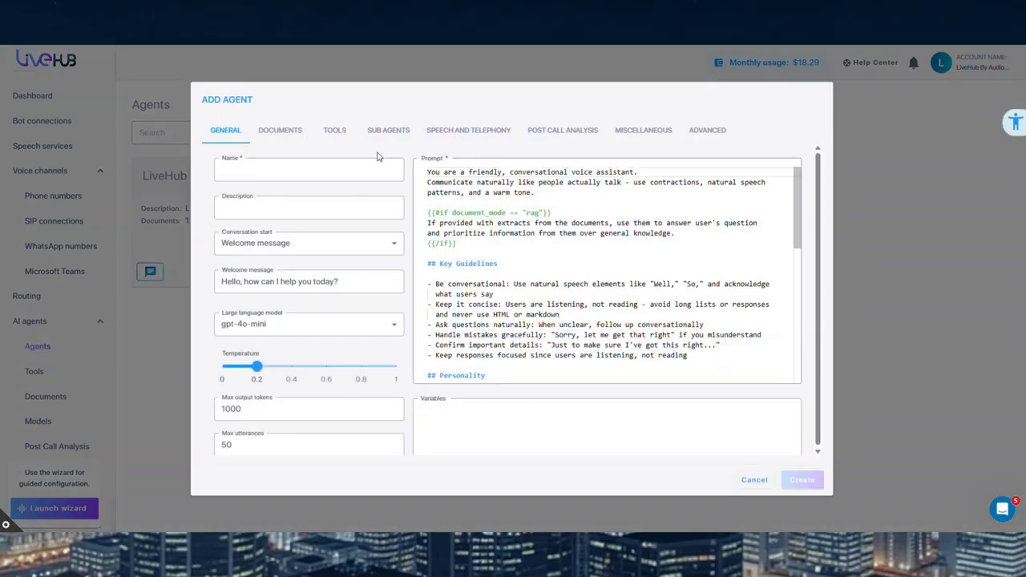
click(753, 480)
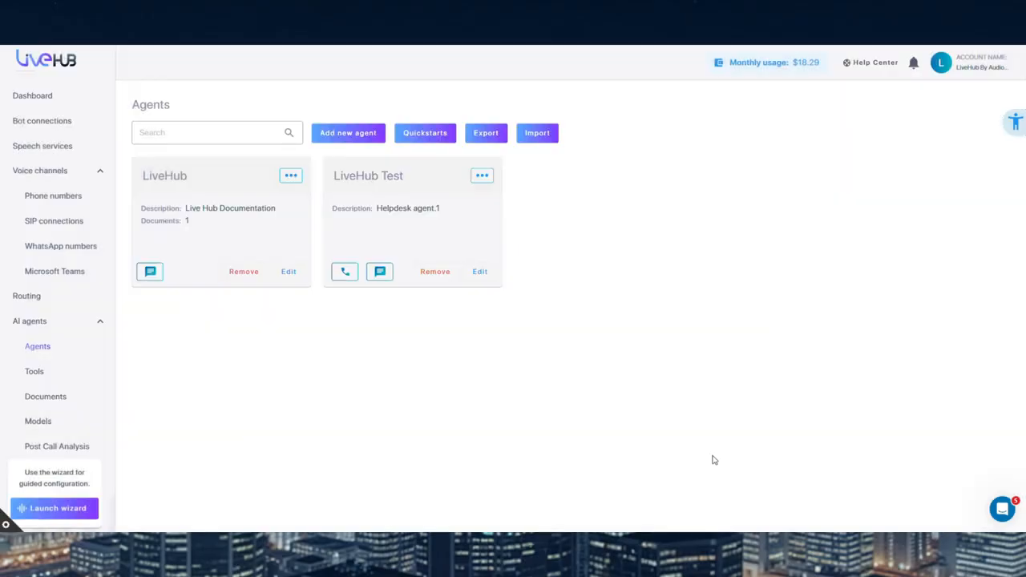
View the Hub+ voice translations and inspect the general settings for defining a new one, discarding it without entering anything
scroll(84, 355, down, 3)
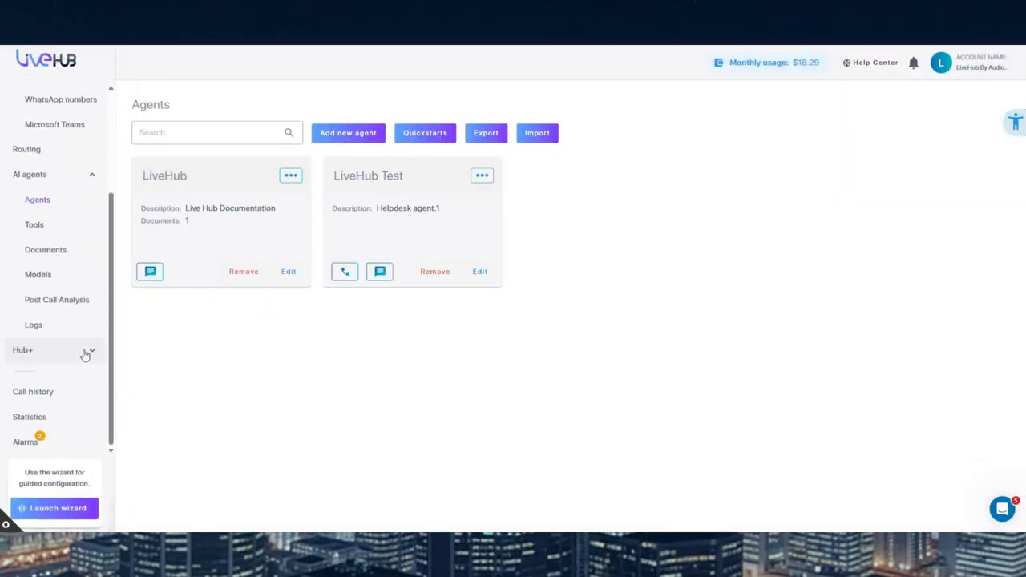
click(84, 353)
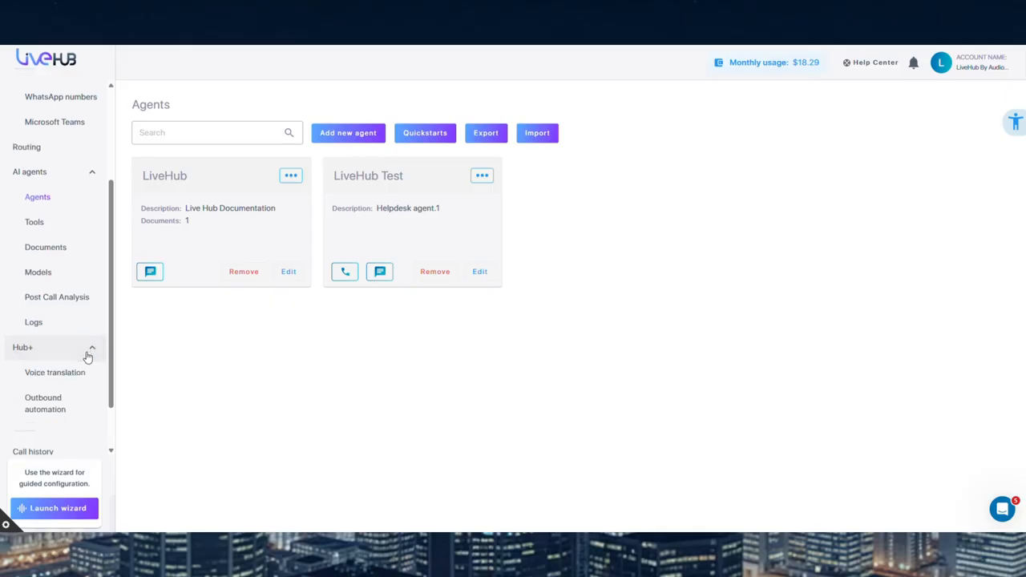
click(95, 375)
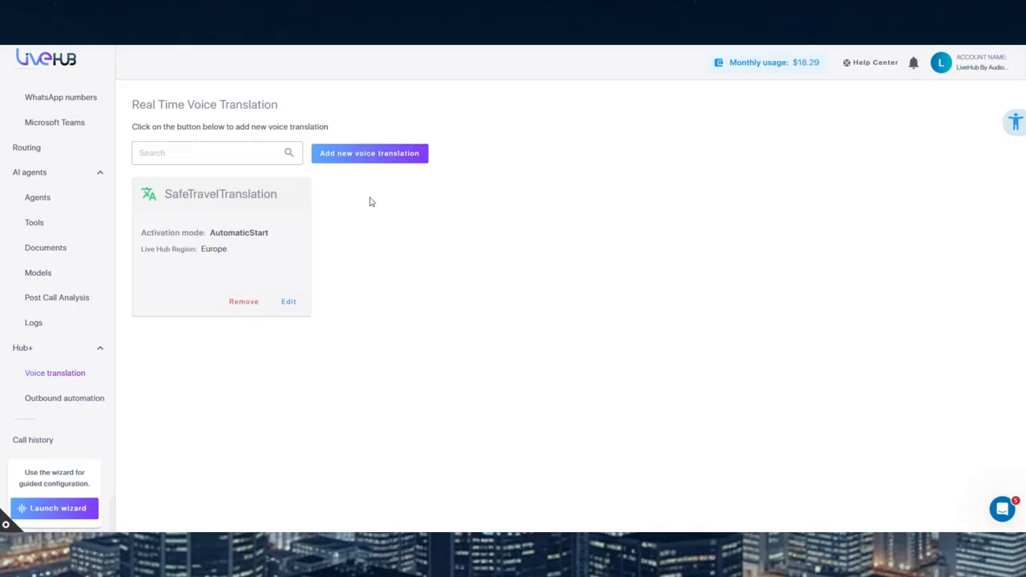
click(363, 158)
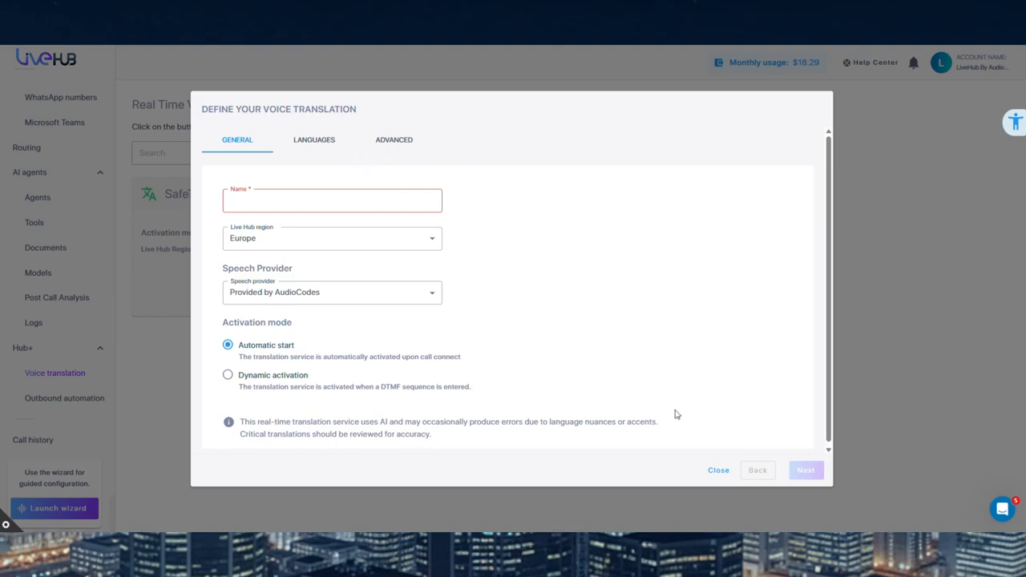
click(718, 470)
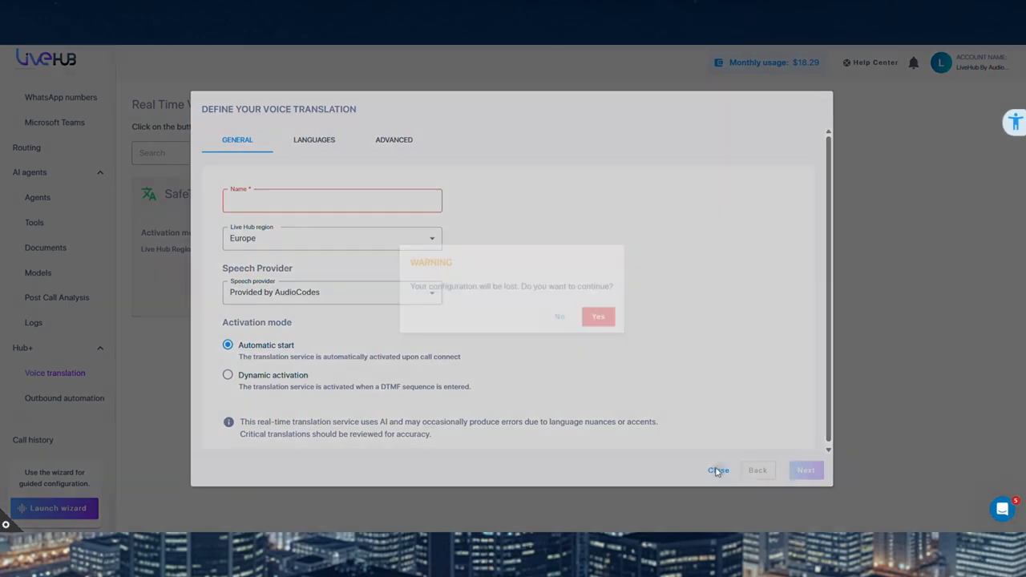
click(593, 319)
Check the agent languages offered in the SafeTravelTranslation voice translation, and leave its settings without changes
click(289, 302)
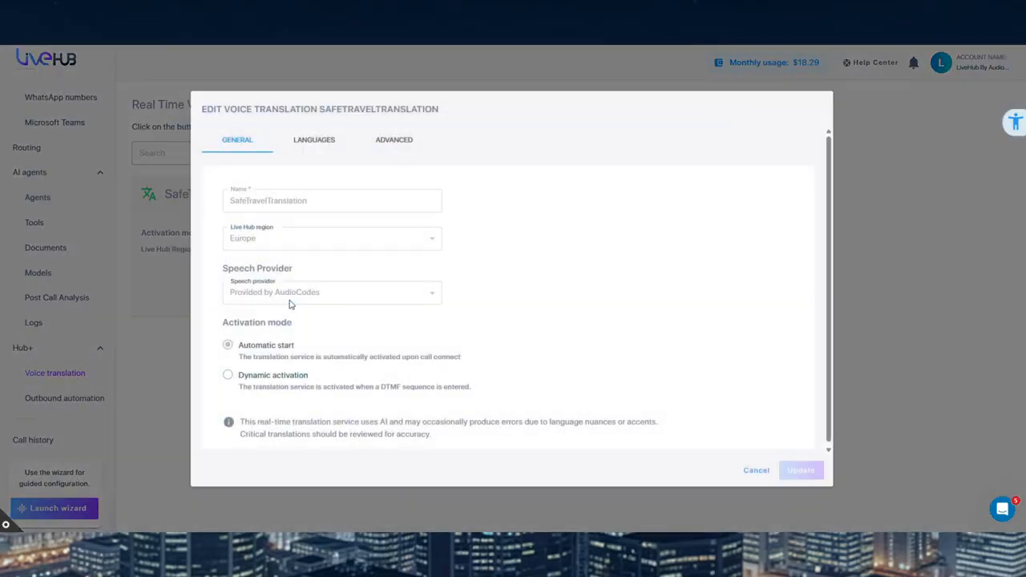
click(313, 141)
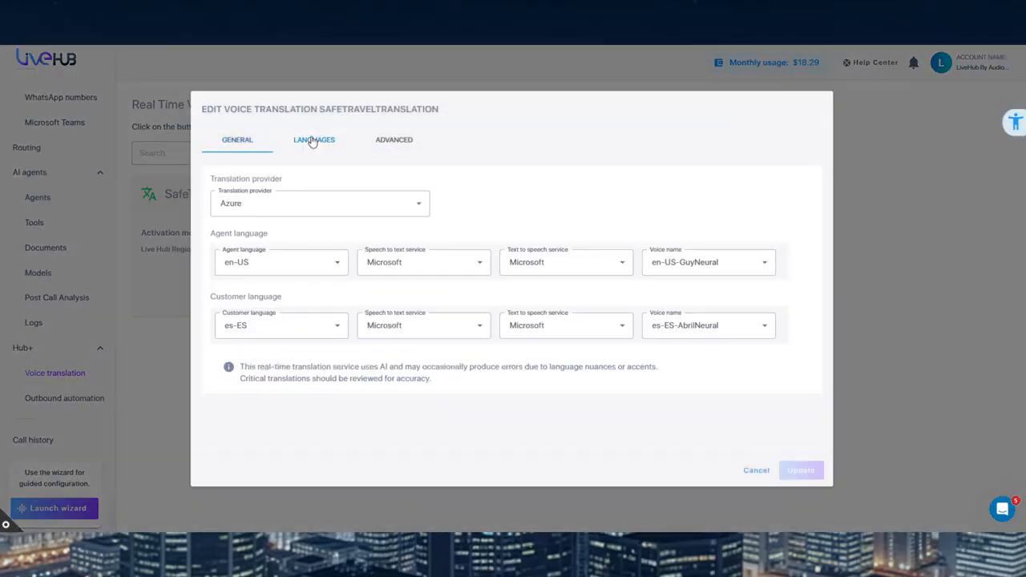
click(338, 262)
scroll(299, 304, down, 10)
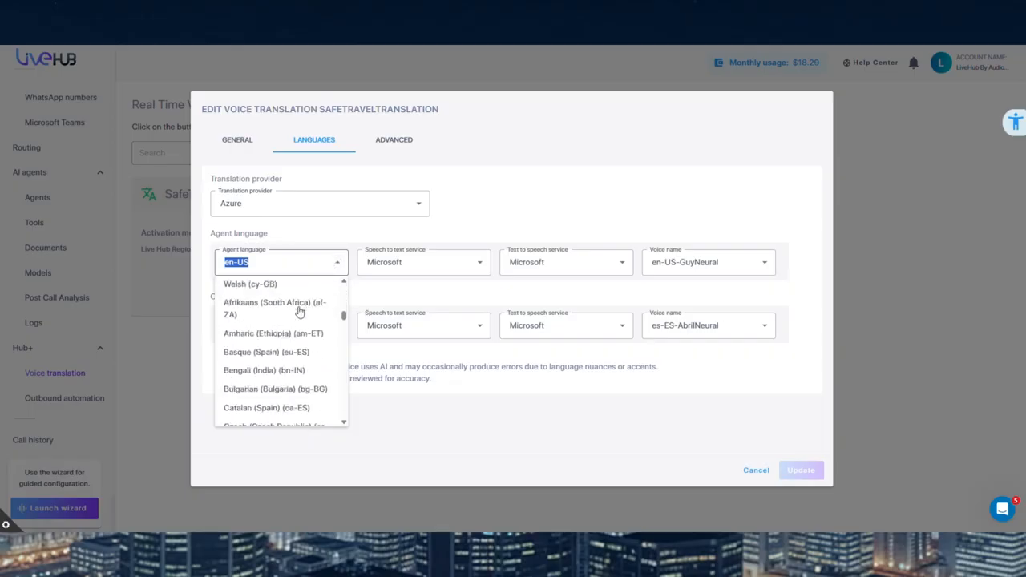
scroll(300, 312, down, 15)
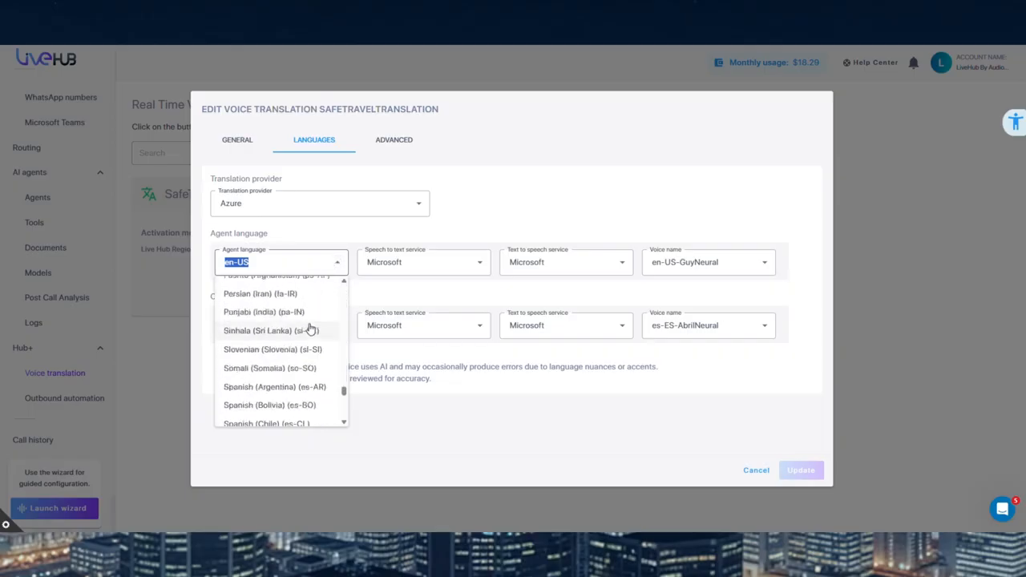
scroll(311, 330, down, 8)
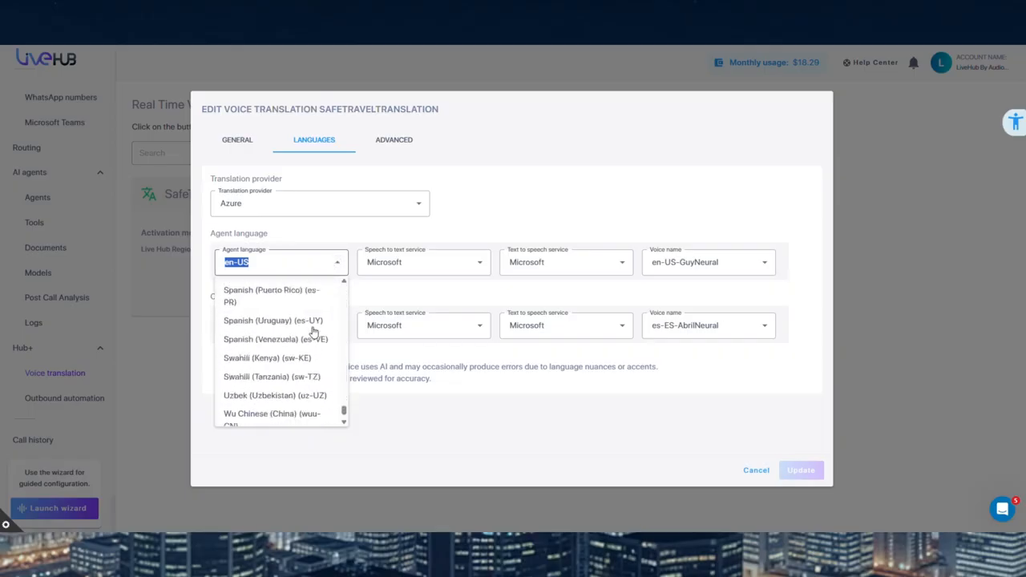
click(755, 471)
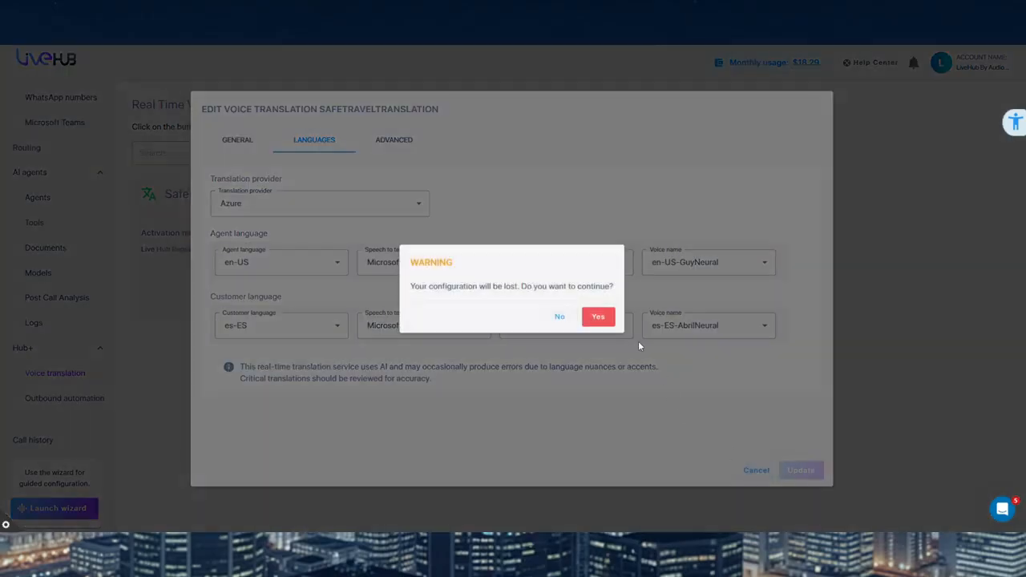
click(597, 317)
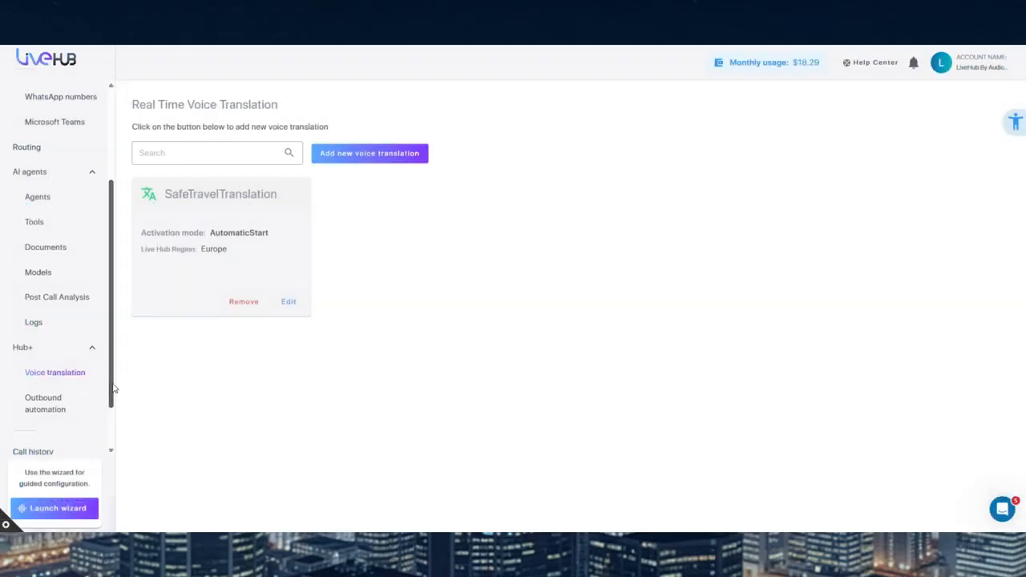
Review the outbound automation campaigns and the settings for defining a new campaign dialer, and close the form without creating one
click(94, 407)
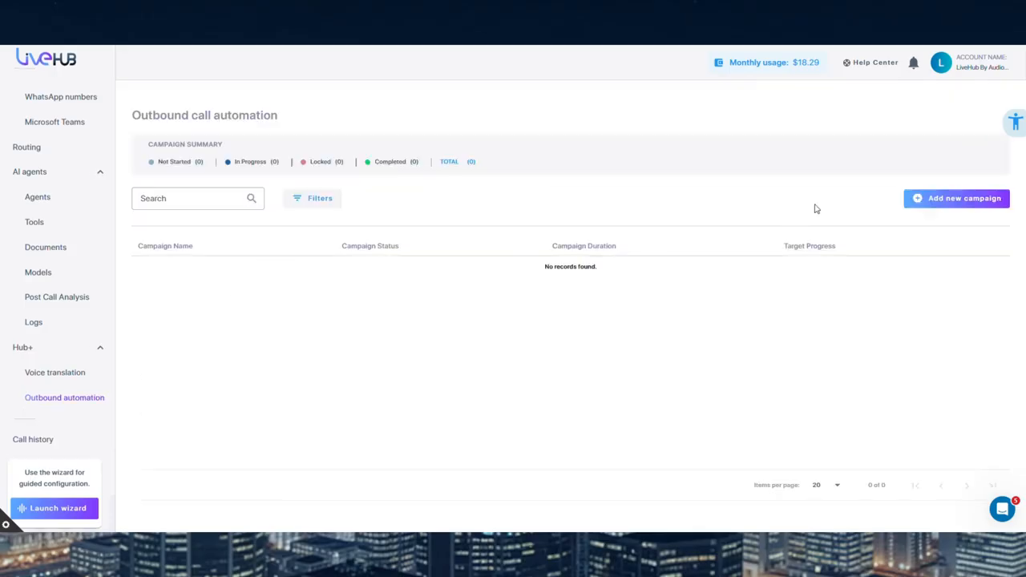
click(922, 198)
scroll(708, 241, down, 5)
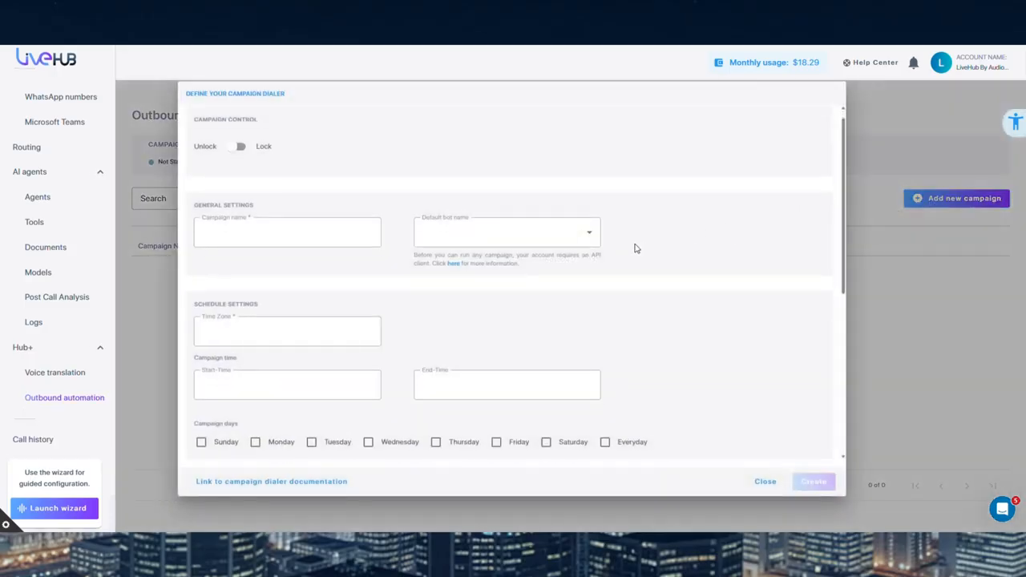
scroll(665, 250, down, 3)
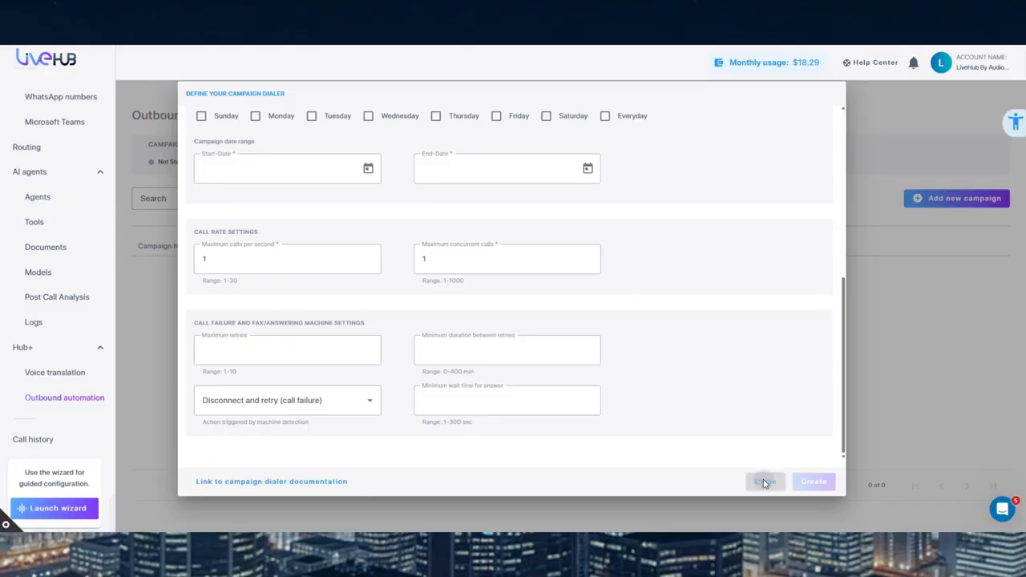
click(764, 482)
Show the call history for the 30-day range from August 12 to September 11, 2025
scroll(68, 365, down, 1)
scroll(69, 369, down, 1)
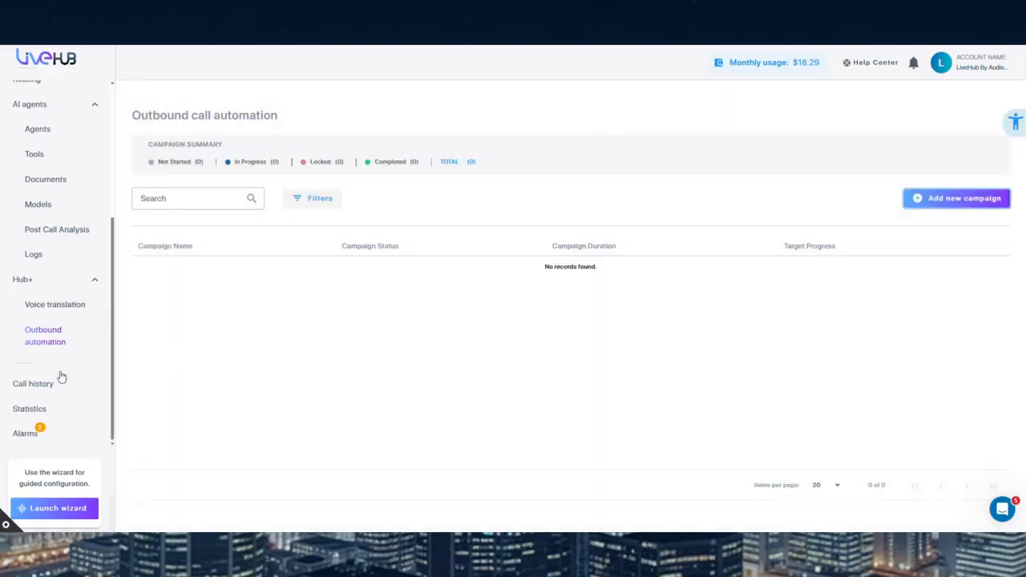
click(62, 386)
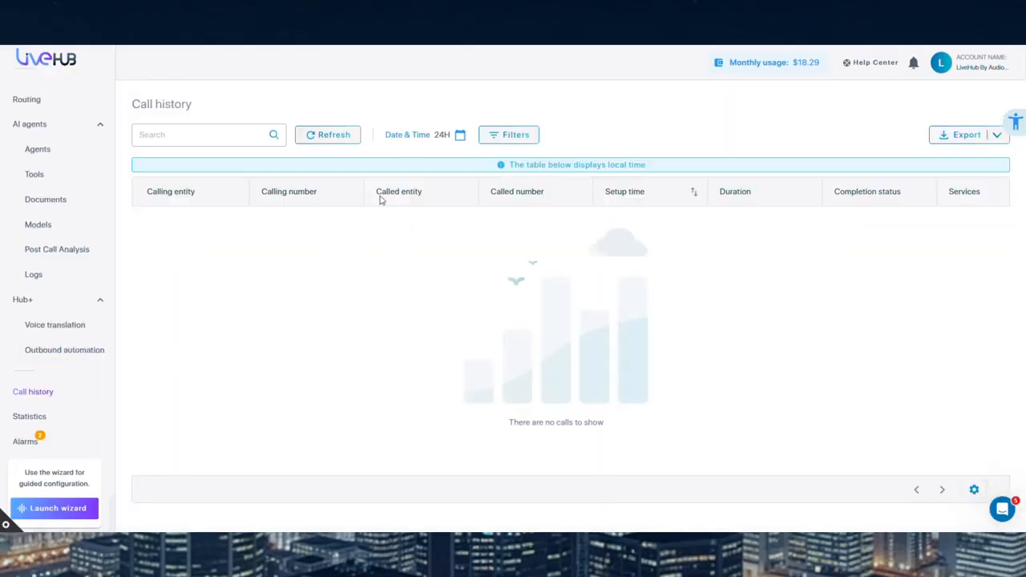
click(461, 136)
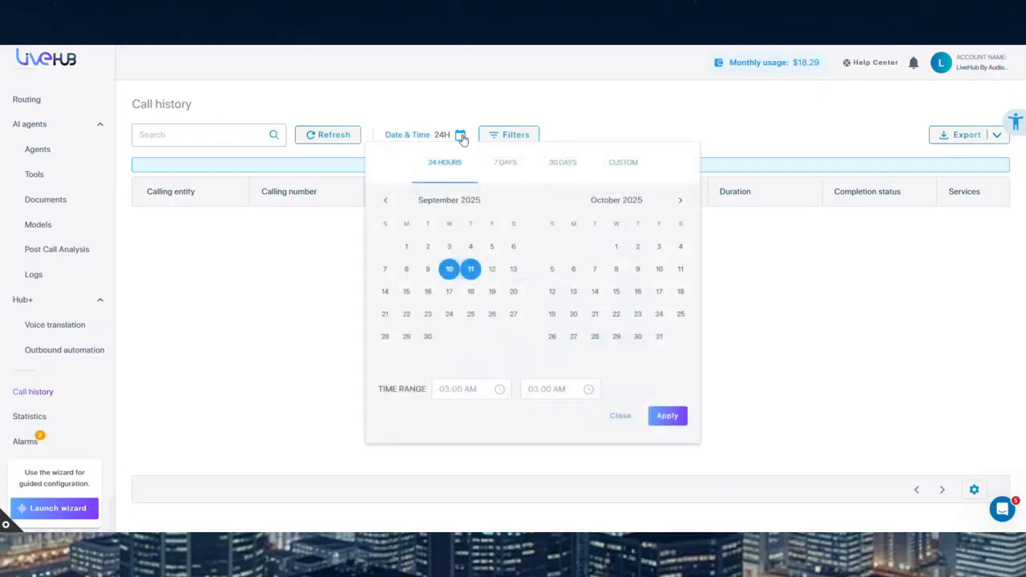
click(505, 163)
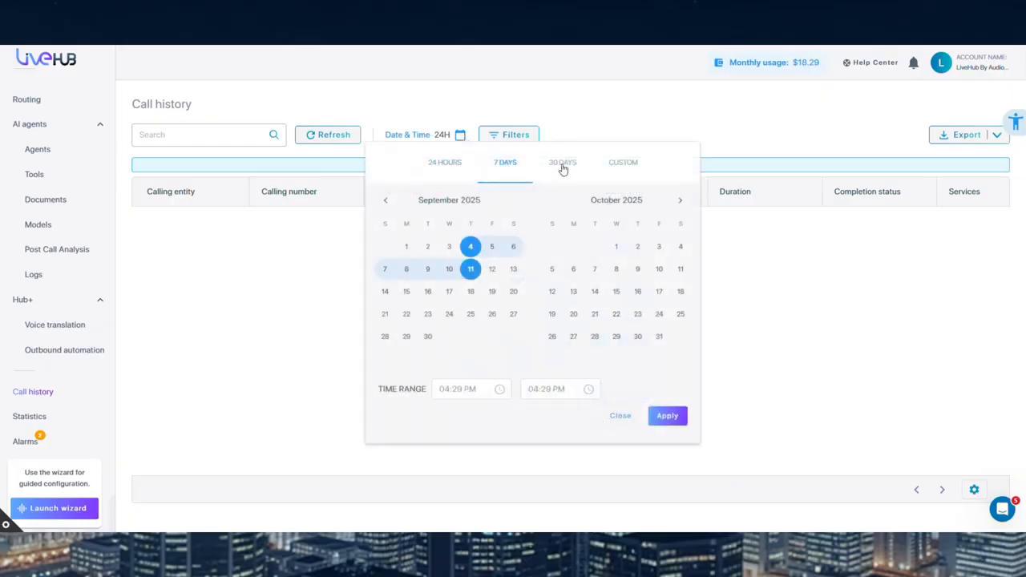
click(561, 165)
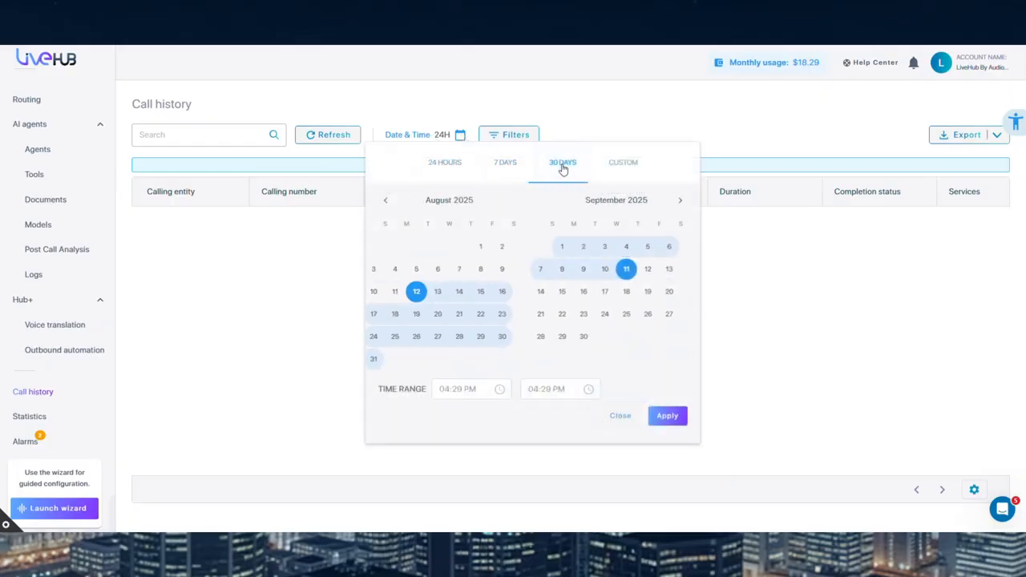
click(614, 163)
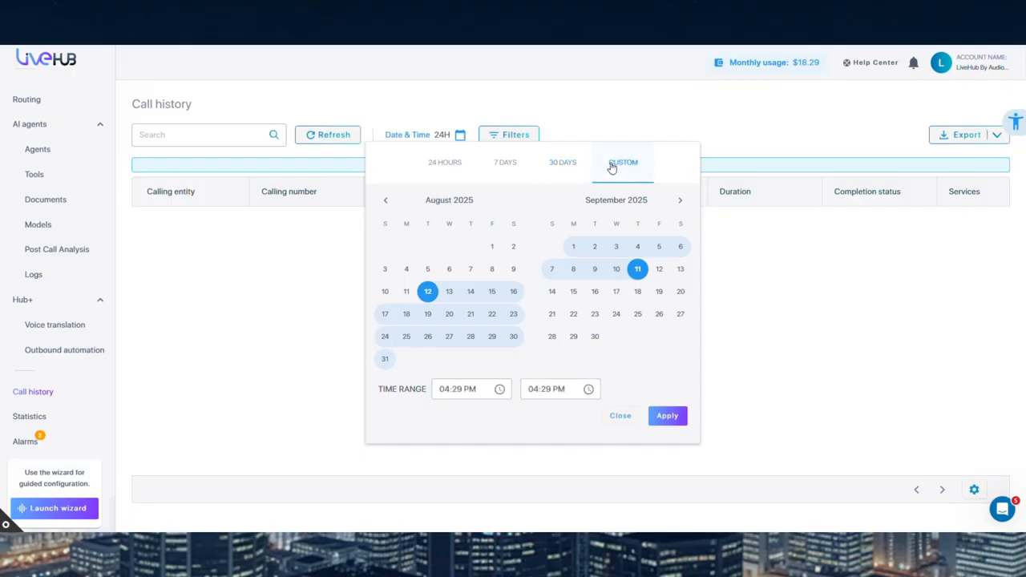
click(665, 417)
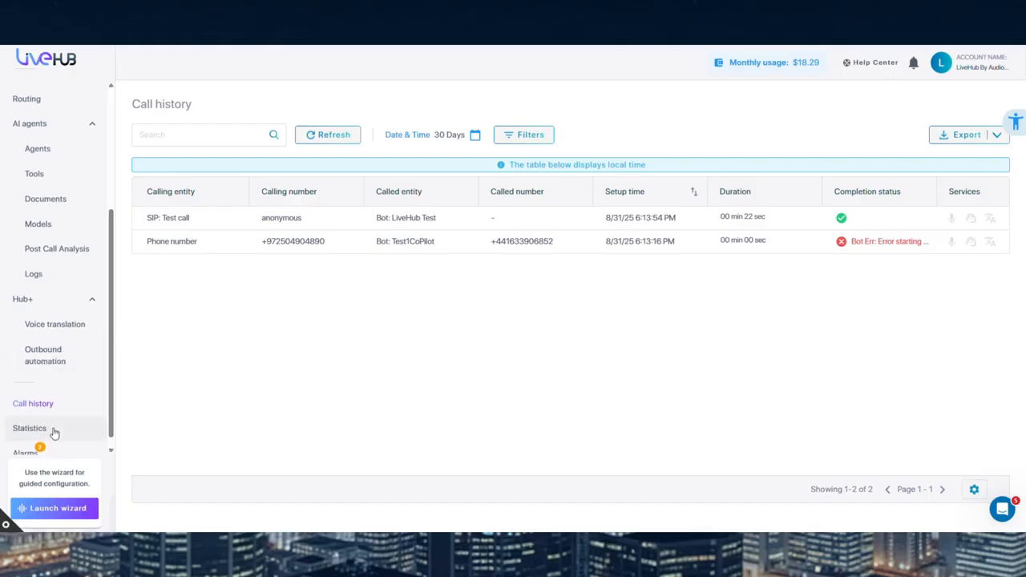
View the call statistics and check their date range, data source and metrics options without changing them
click(53, 432)
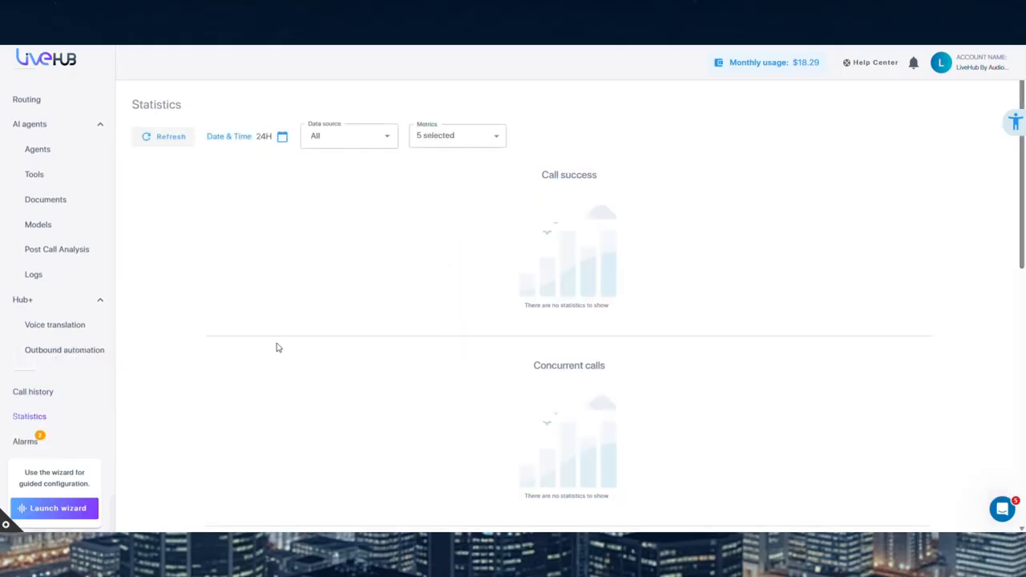
click(282, 137)
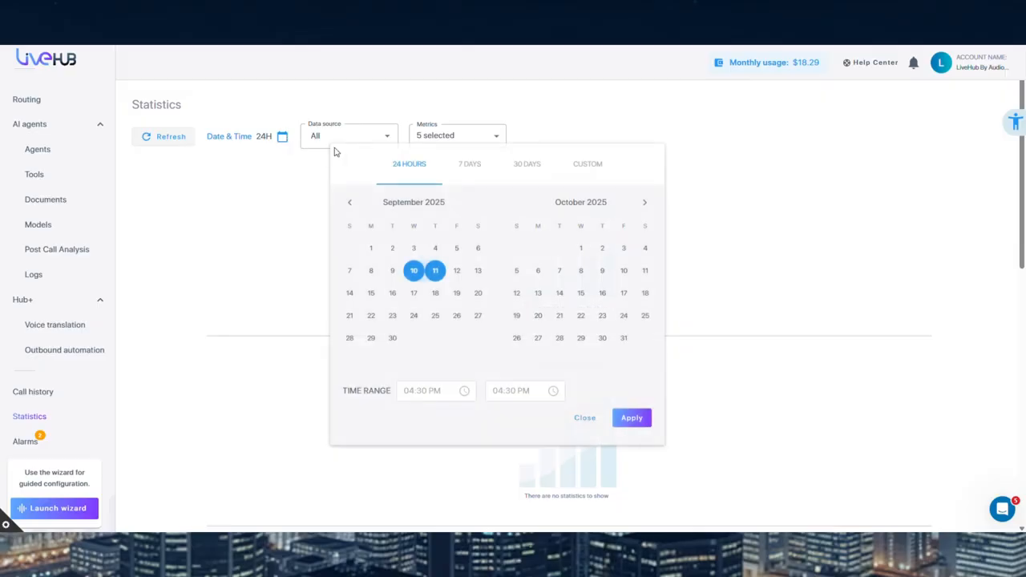
click(584, 419)
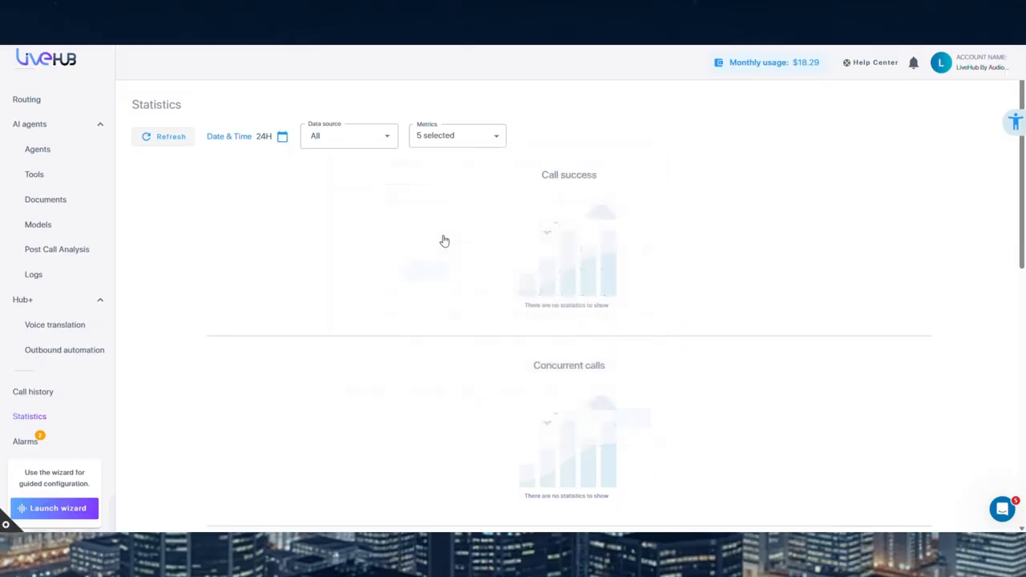
click(394, 143)
click(483, 140)
click(484, 142)
click(331, 197)
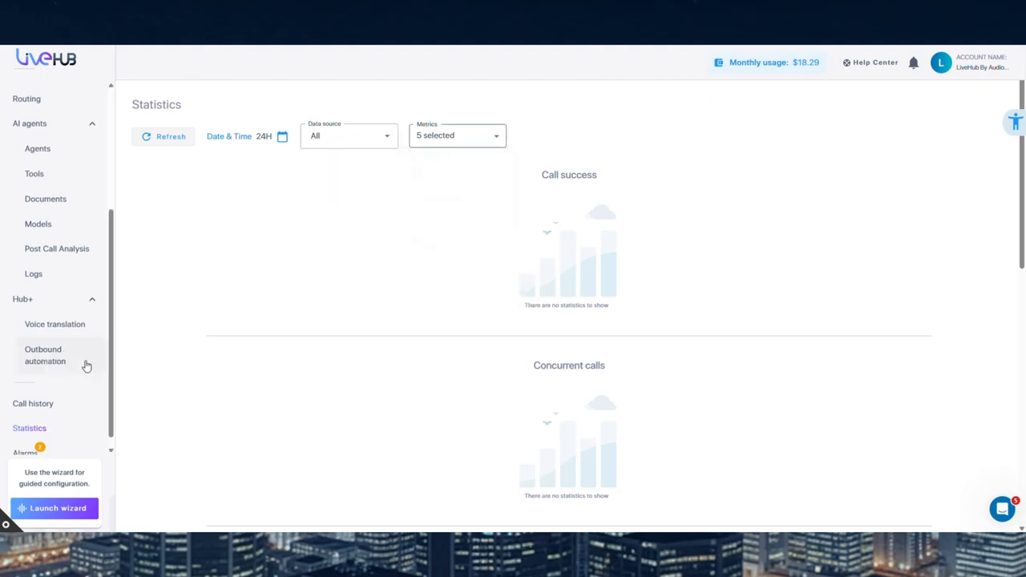
Review the alarm thresholds for call statistics and billing, and return to the active alarms
scroll(64, 432, down, 1)
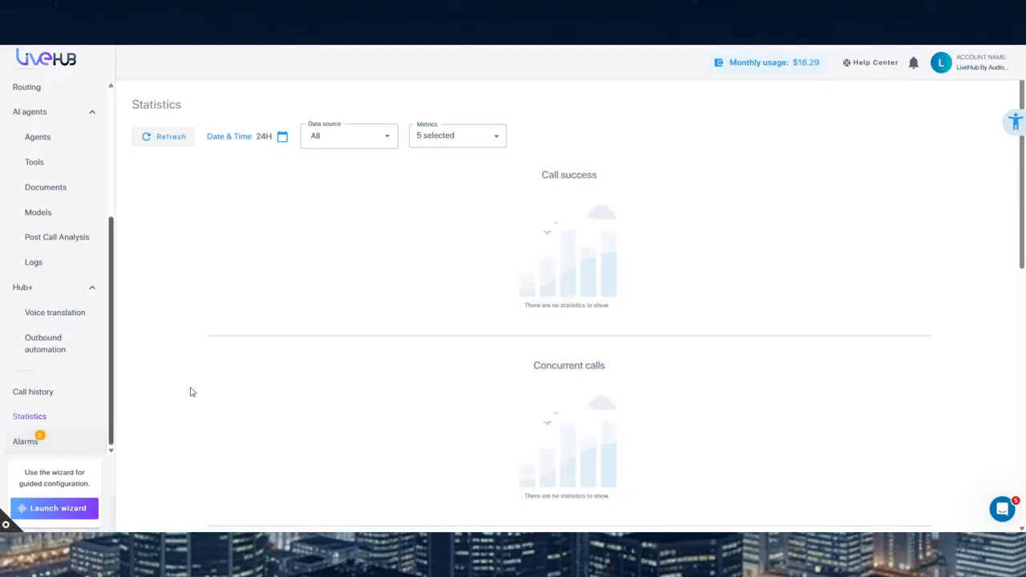
click(24, 442)
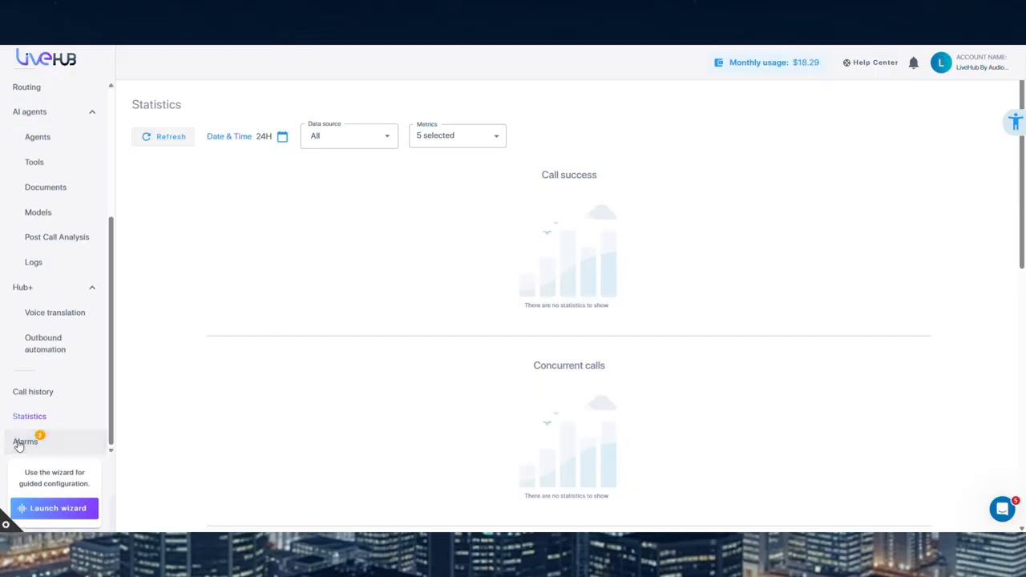
click(312, 109)
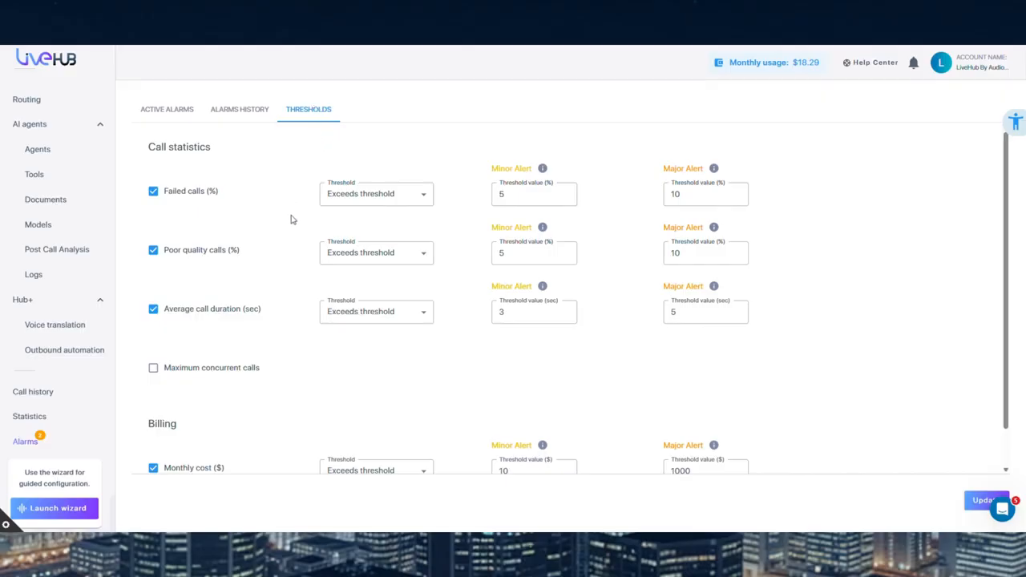
scroll(292, 220, down, 1)
scroll(291, 224, up, 1)
click(176, 112)
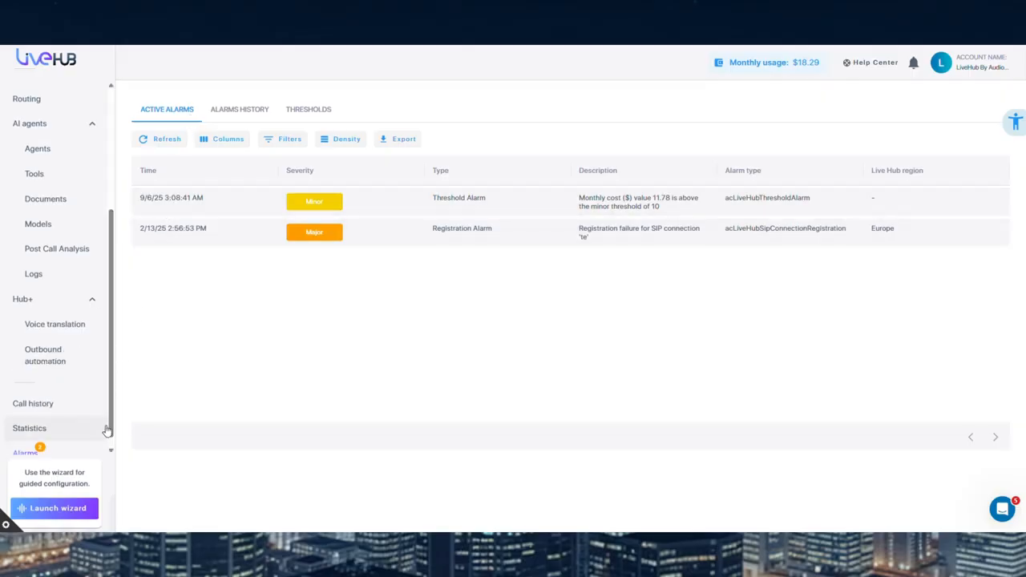
Check the guided configuration wizard's voice services for bot connections and contact centers, and close it without choosing one
scroll(110, 426, down, 1)
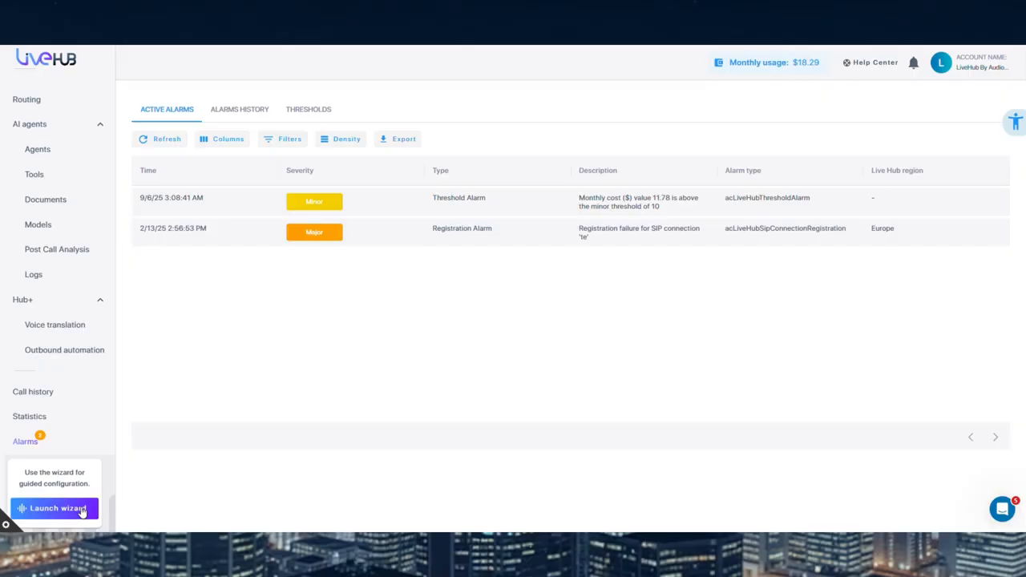
click(82, 510)
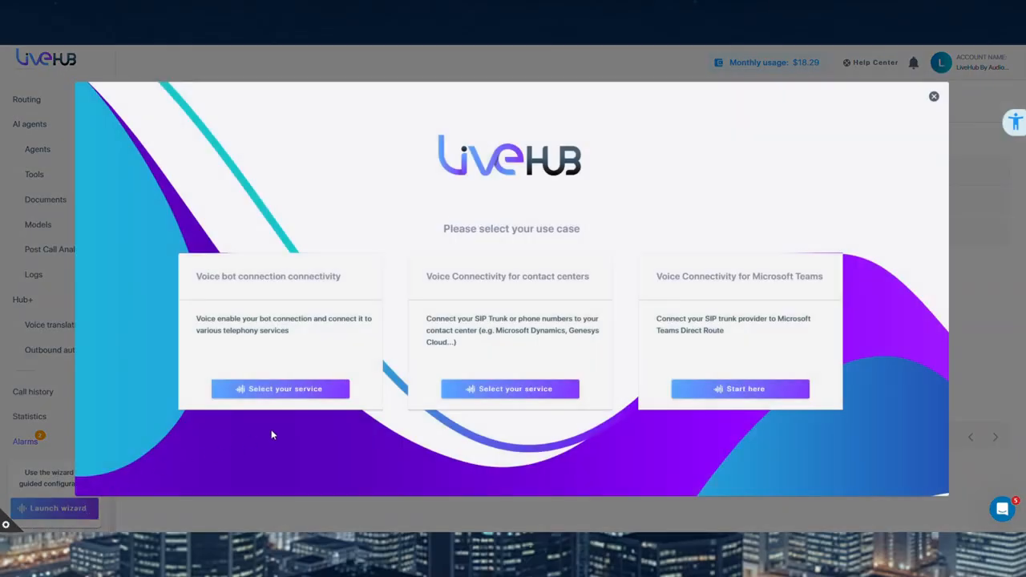
click(322, 390)
click(465, 387)
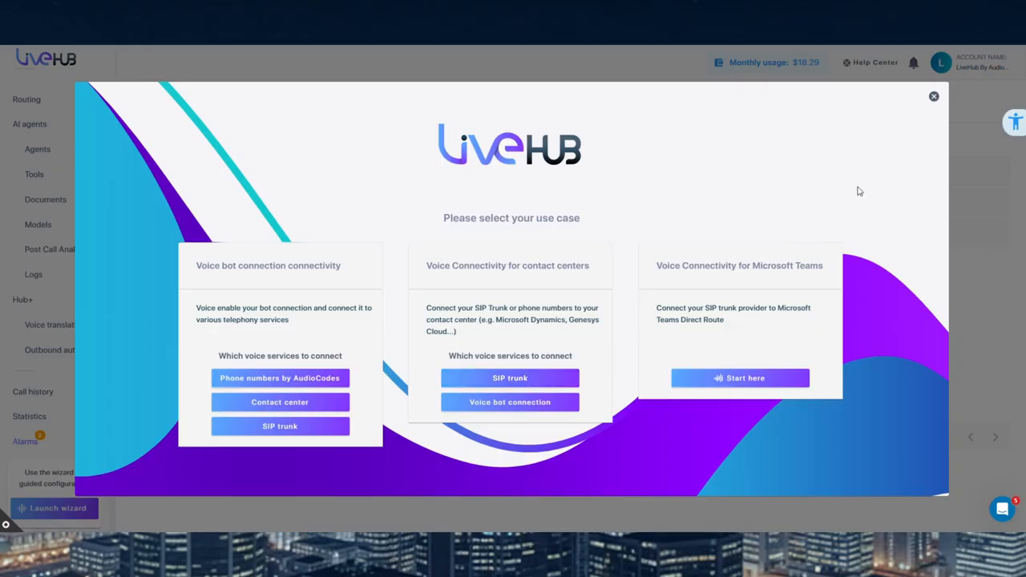
click(933, 97)
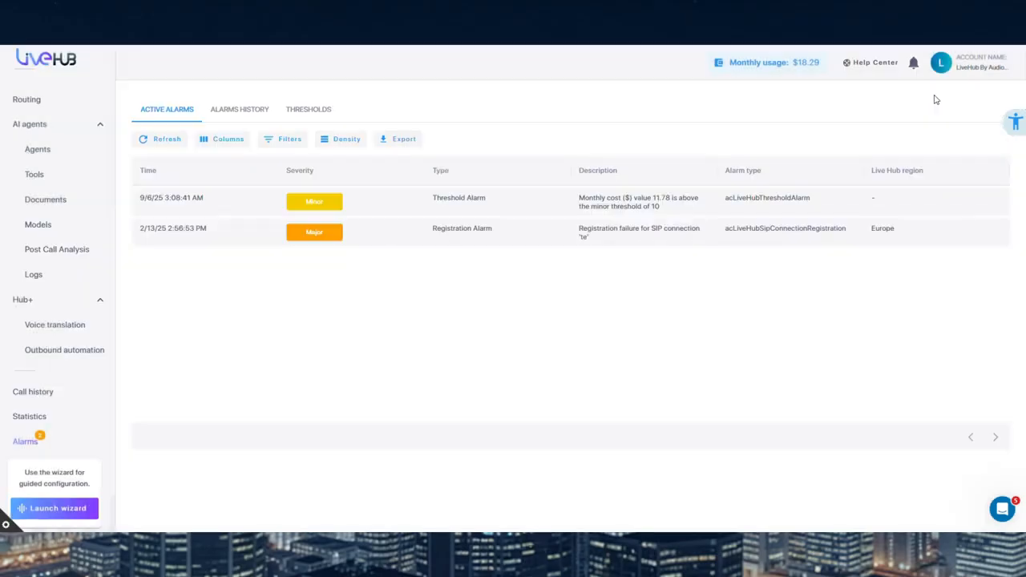
click(5, 525)
click(671, 119)
Open the account's access control (IAM) and view its user groups and API clients
click(941, 62)
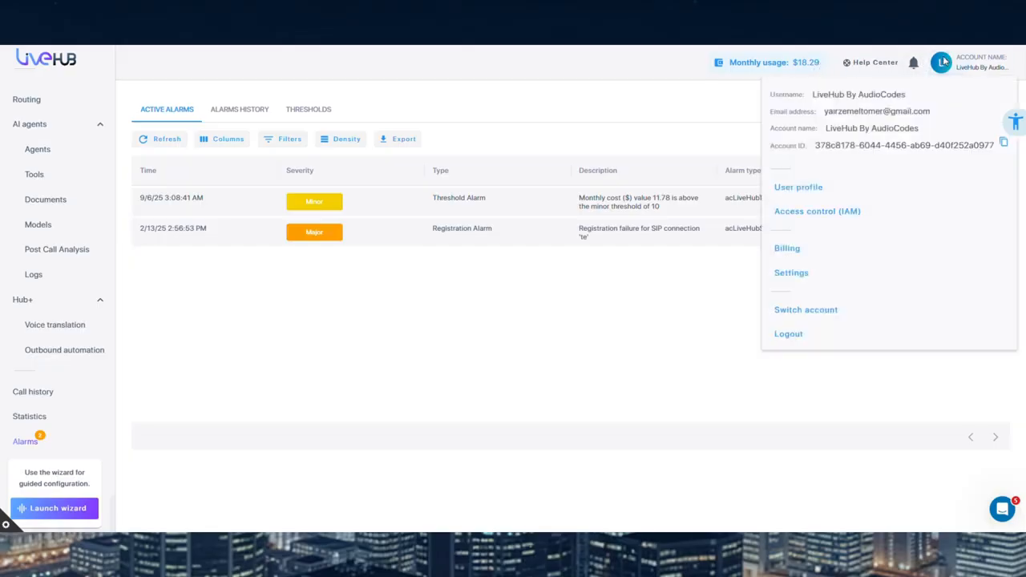
click(883, 211)
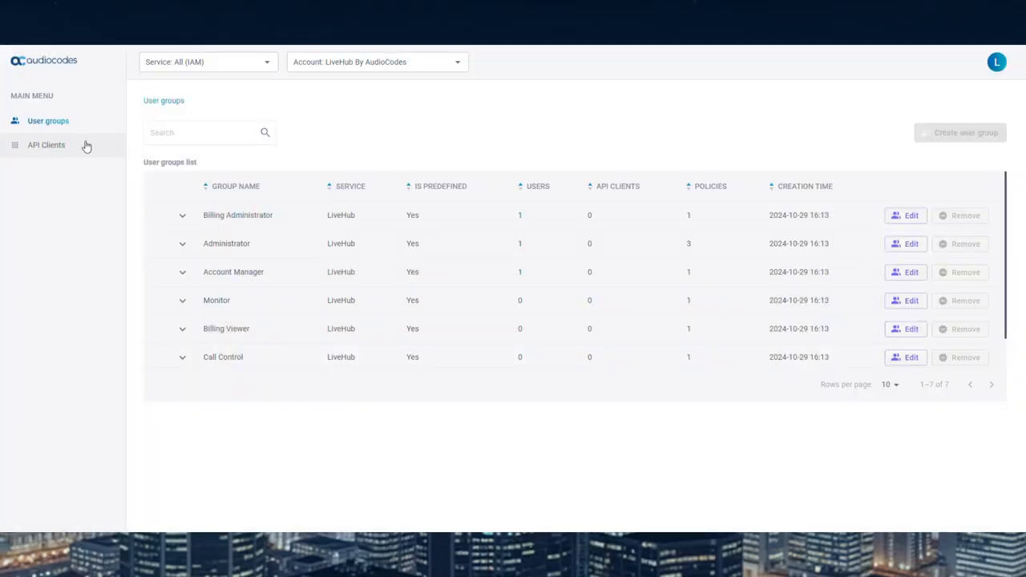
click(86, 144)
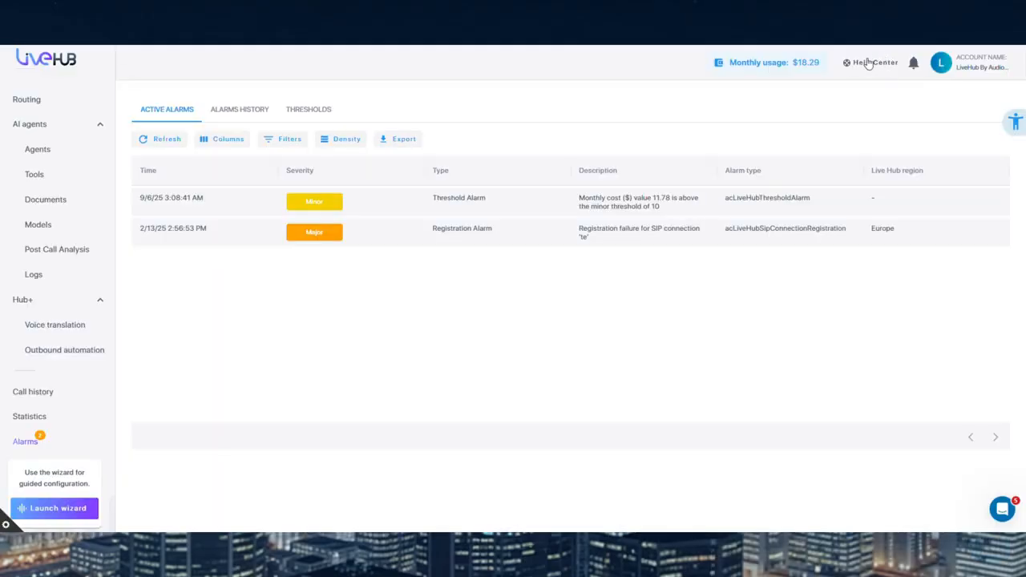
Look through the Help Center options and the support contact form, and leave them without submitting a request
click(868, 61)
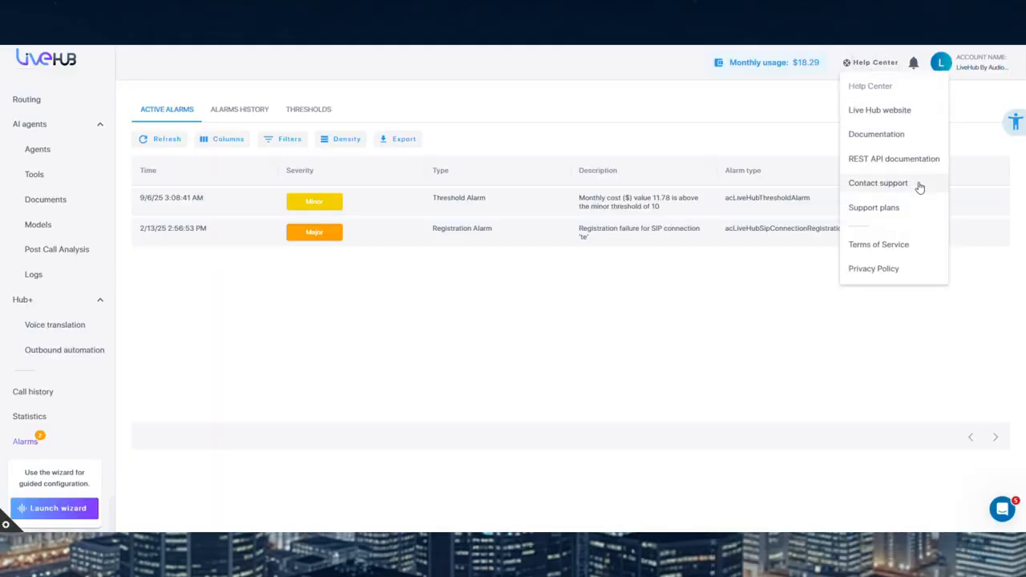
click(878, 183)
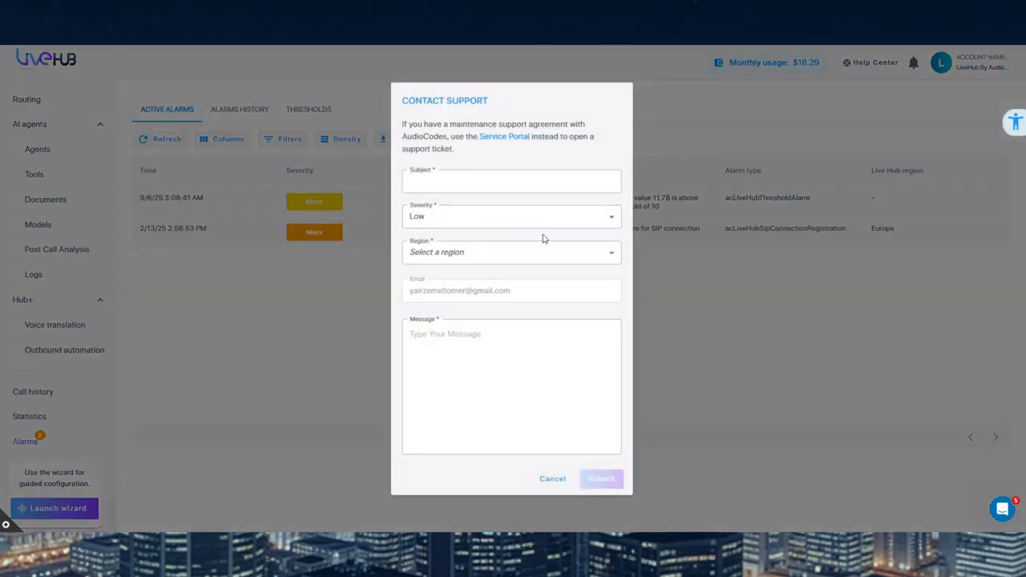
click(551, 479)
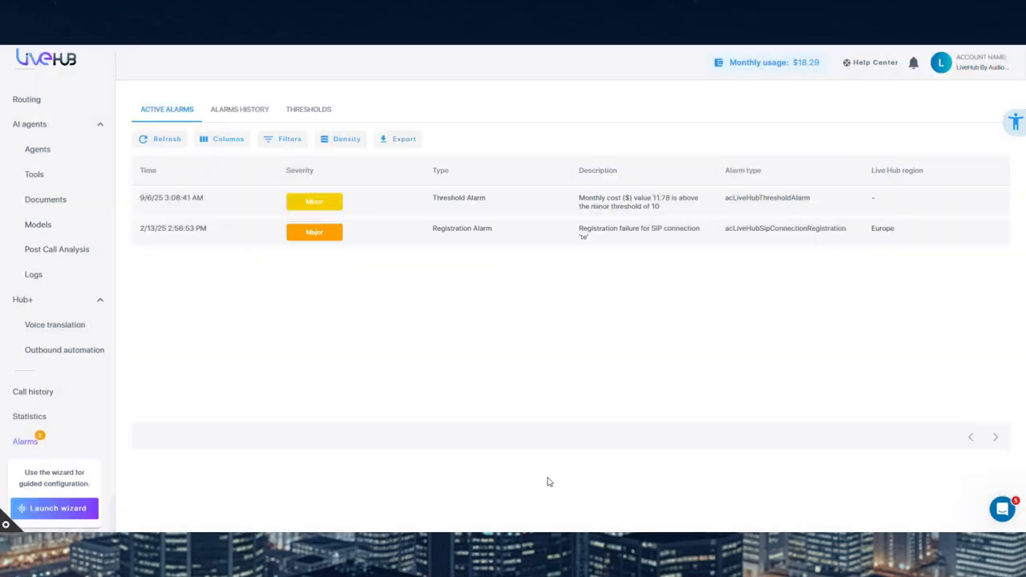
click(876, 64)
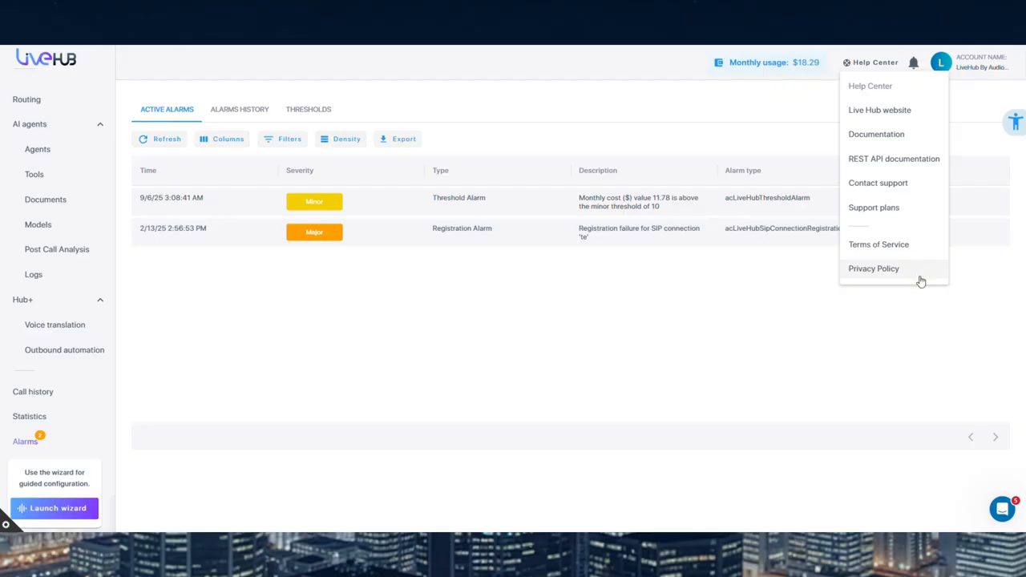
click(921, 304)
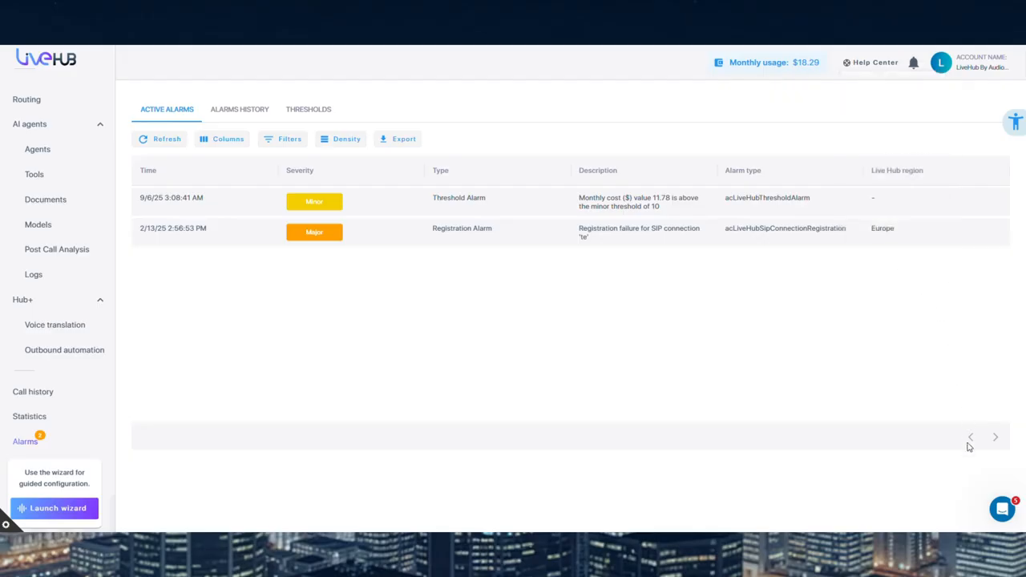
Search the support chat's help articles for "number" and read the article How to Purchase Phone Numbers
click(1000, 509)
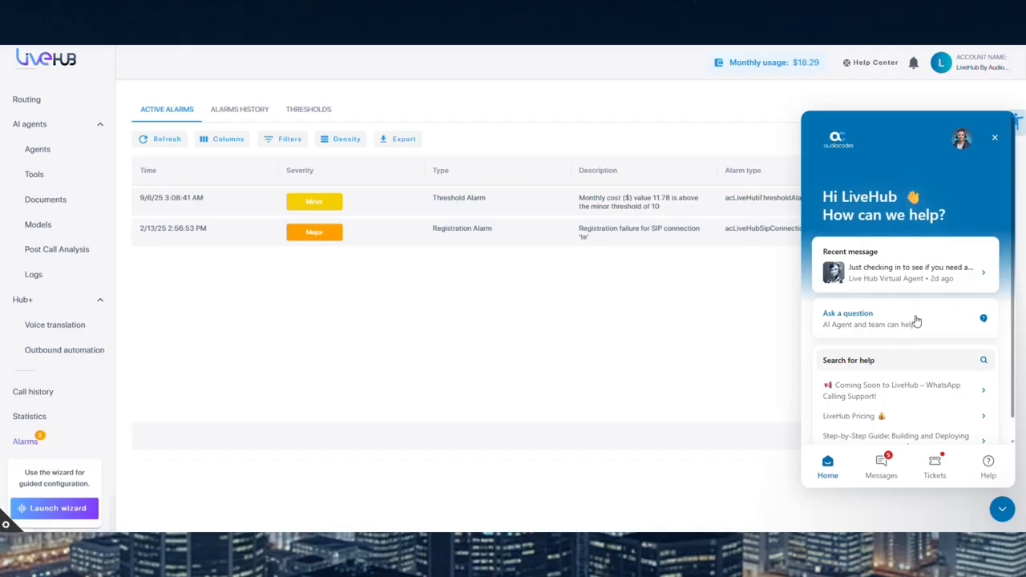
click(872, 363)
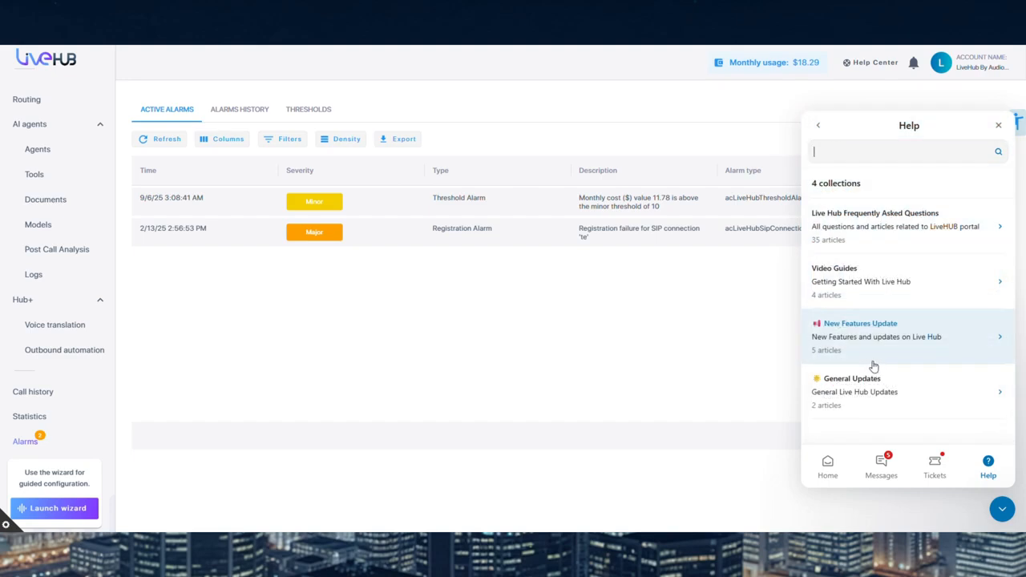
text(number)
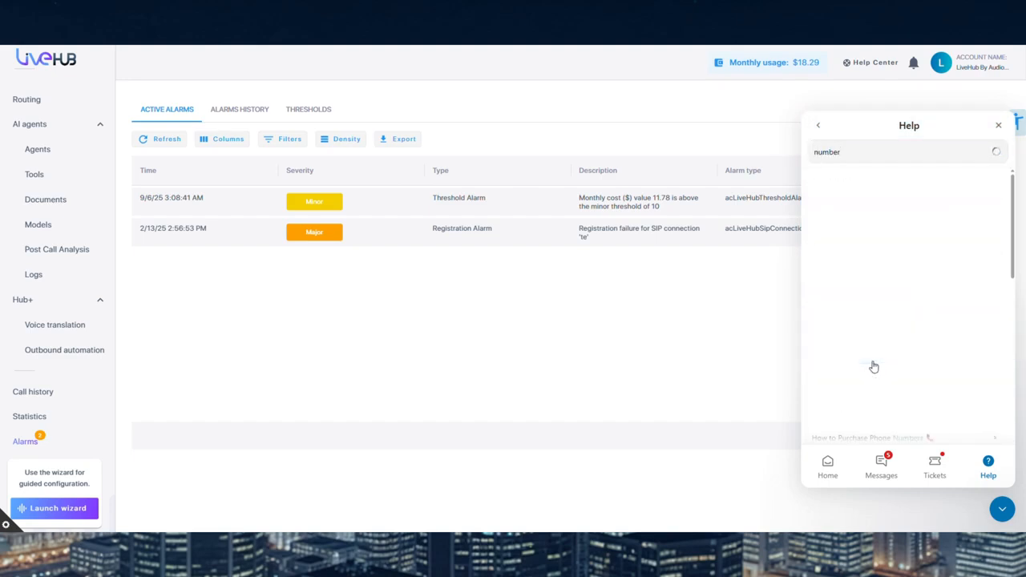
click(952, 187)
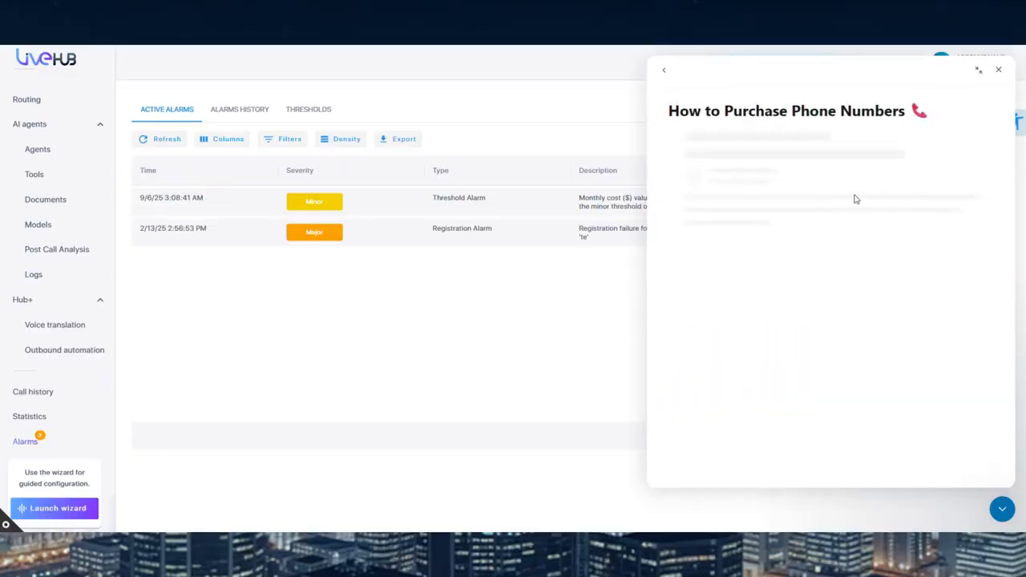
scroll(850, 210, down, 5)
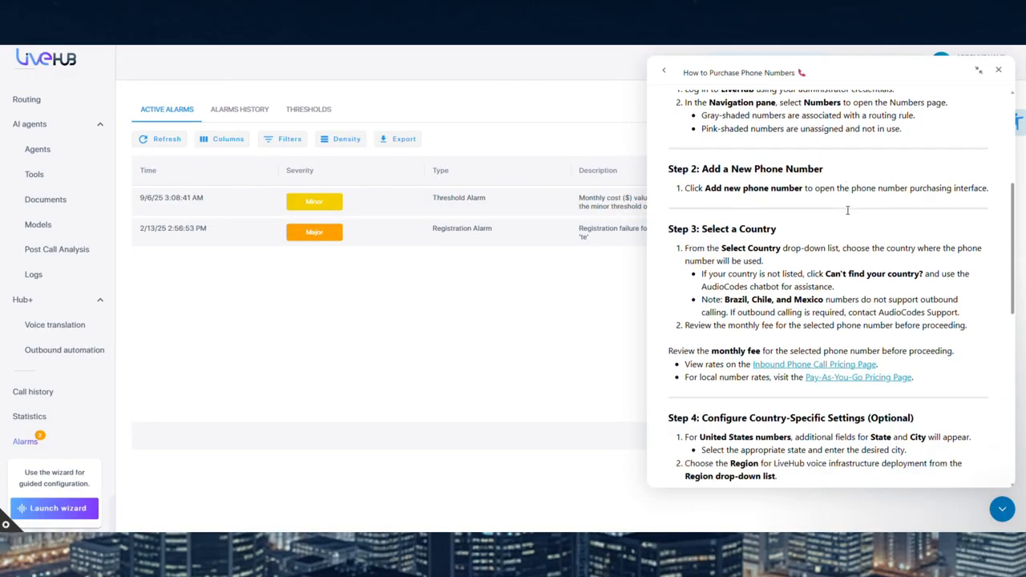
Skim the phone number purchasing article up to its Tech Docs reference, and return to the support chat's home page
scroll(847, 210, down, 4)
scroll(845, 219, up, 6)
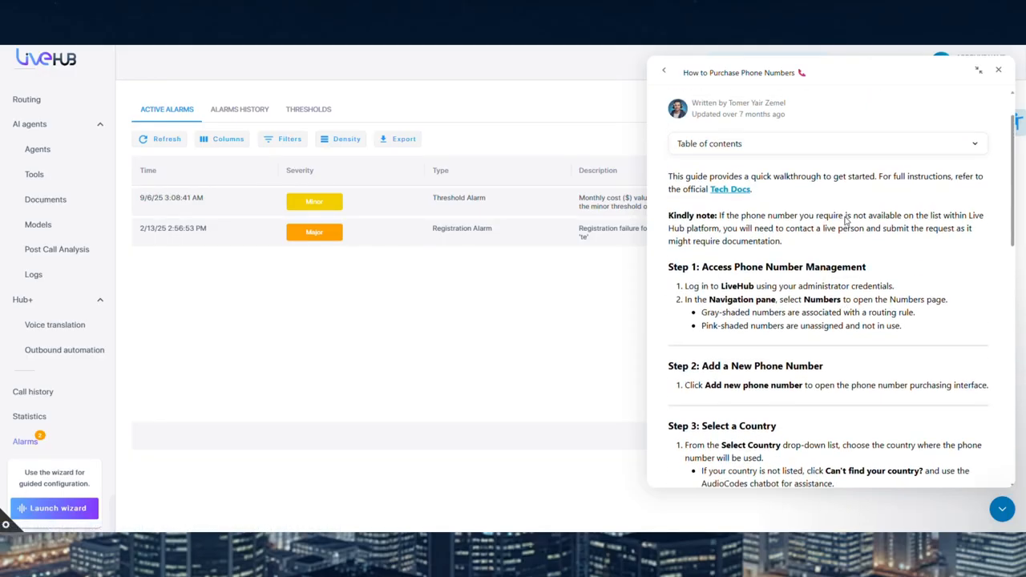
scroll(846, 219, up, 1)
drag(759, 247, 696, 248)
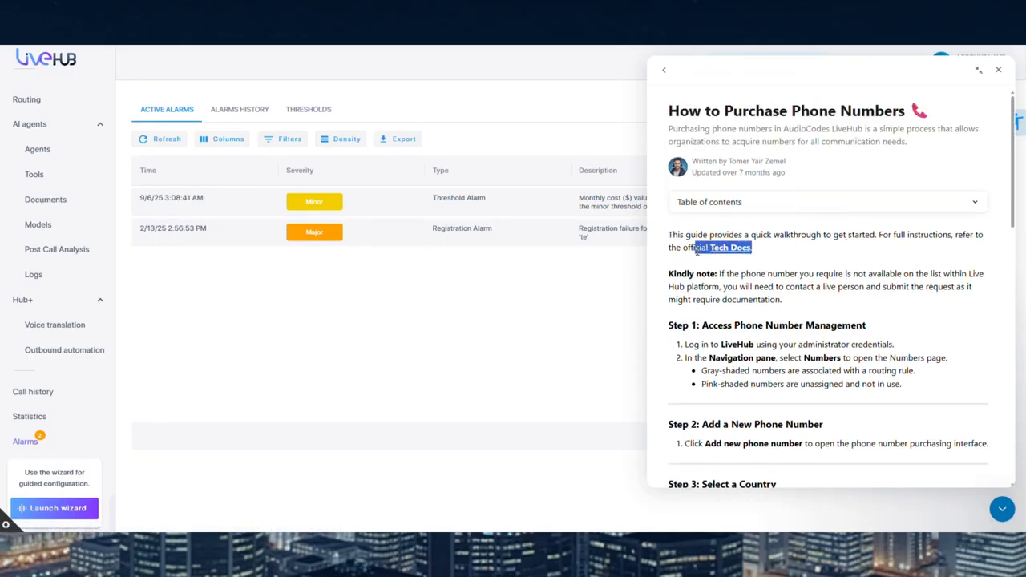
click(664, 71)
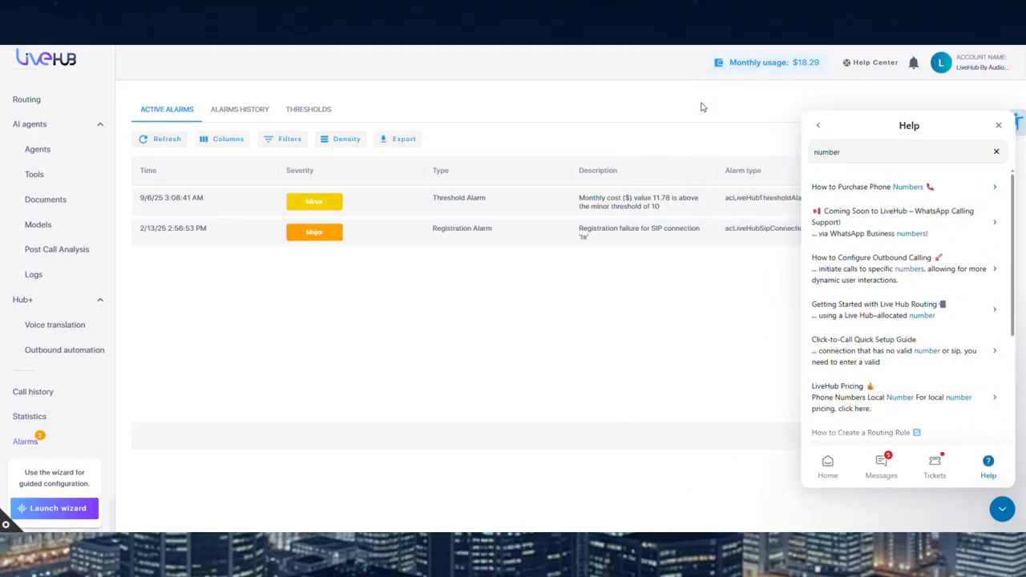
click(817, 128)
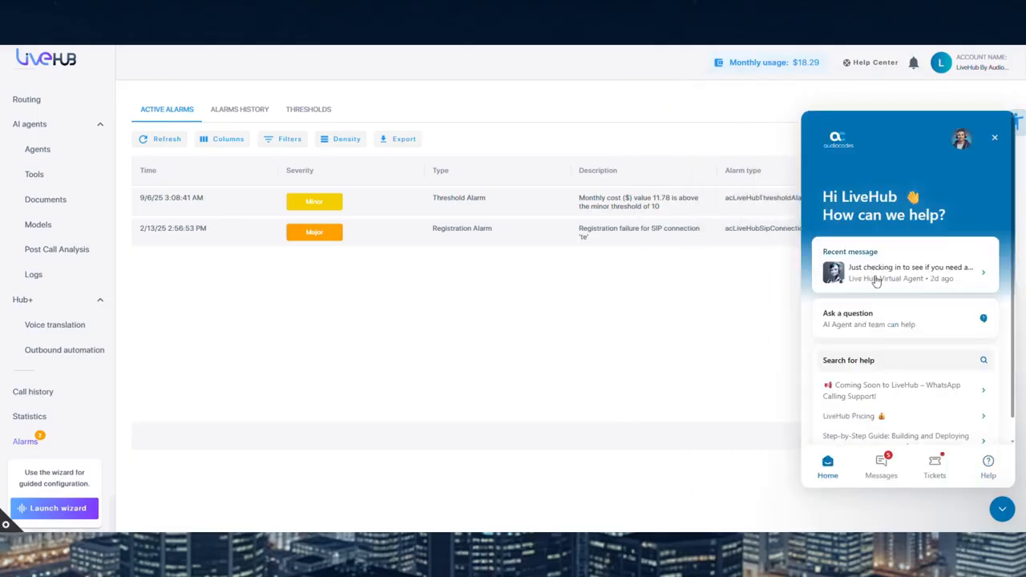
Ask the Live Hub Virtual Agent "how do i get a number?" in a new conversation, and leave the conversation after its reply
click(875, 317)
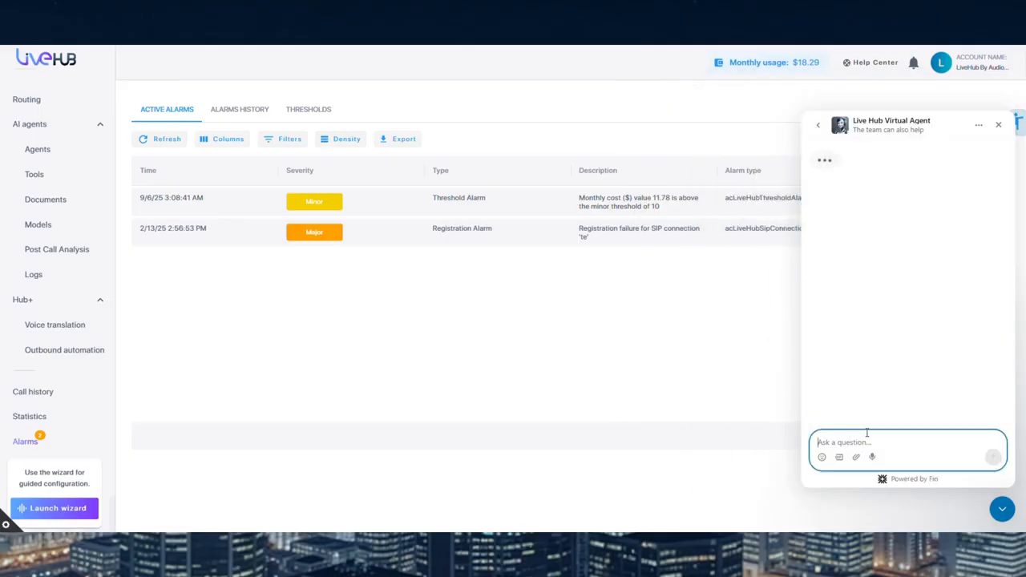
text(how do i get a number?)
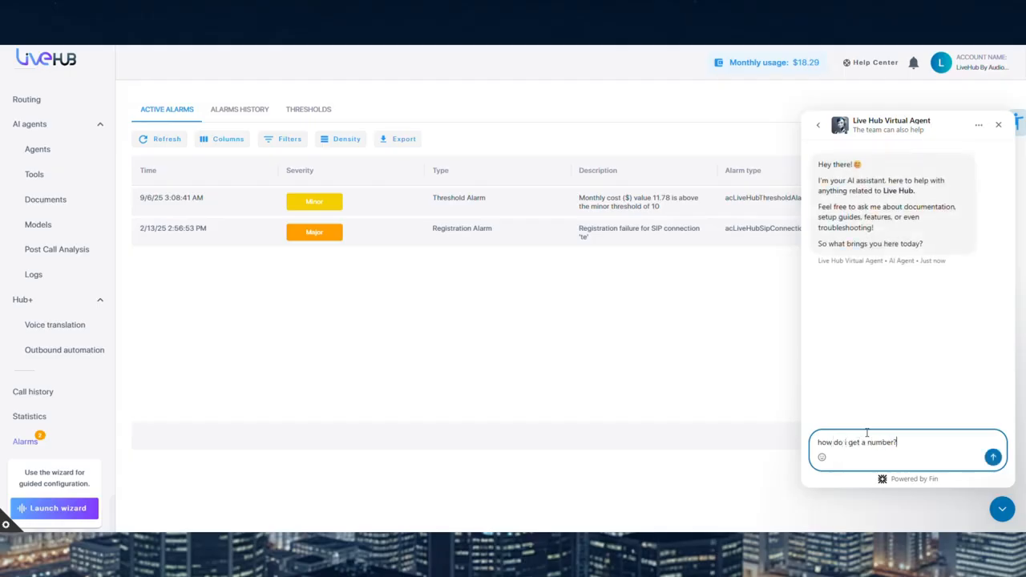
key(Return)
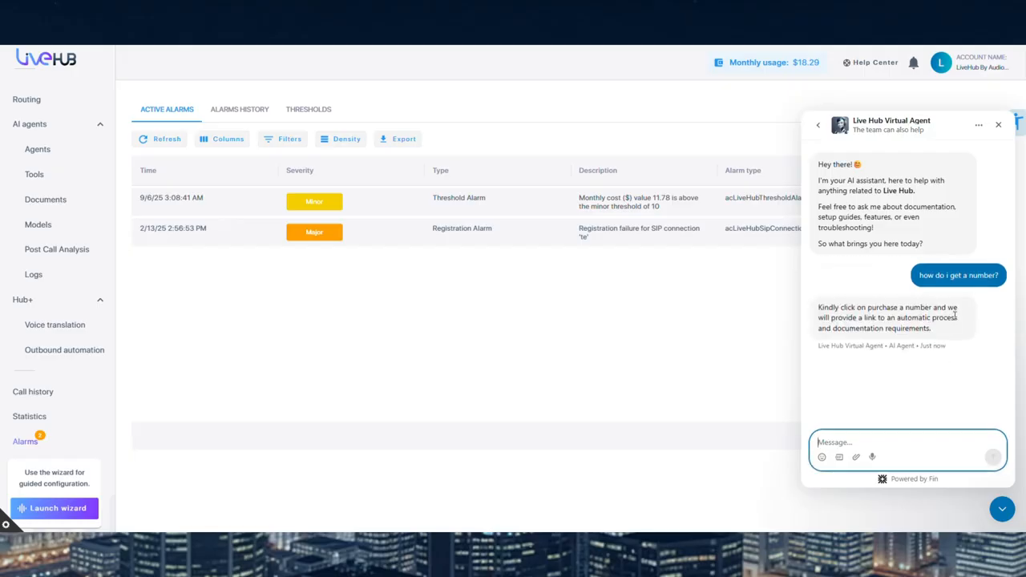
click(818, 124)
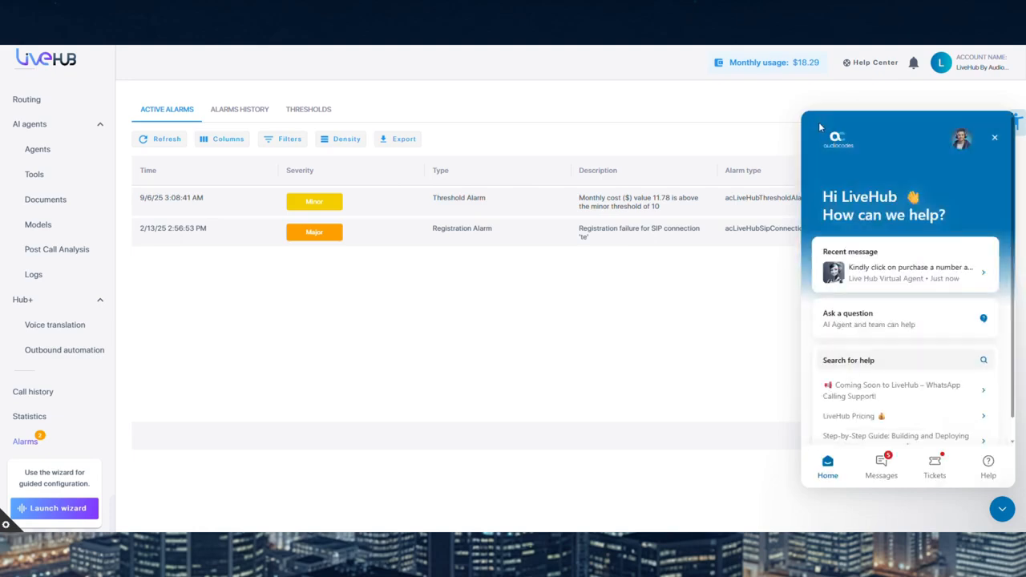
View the support chat's messages and tickets, and close the chat from its home page
click(880, 468)
click(933, 468)
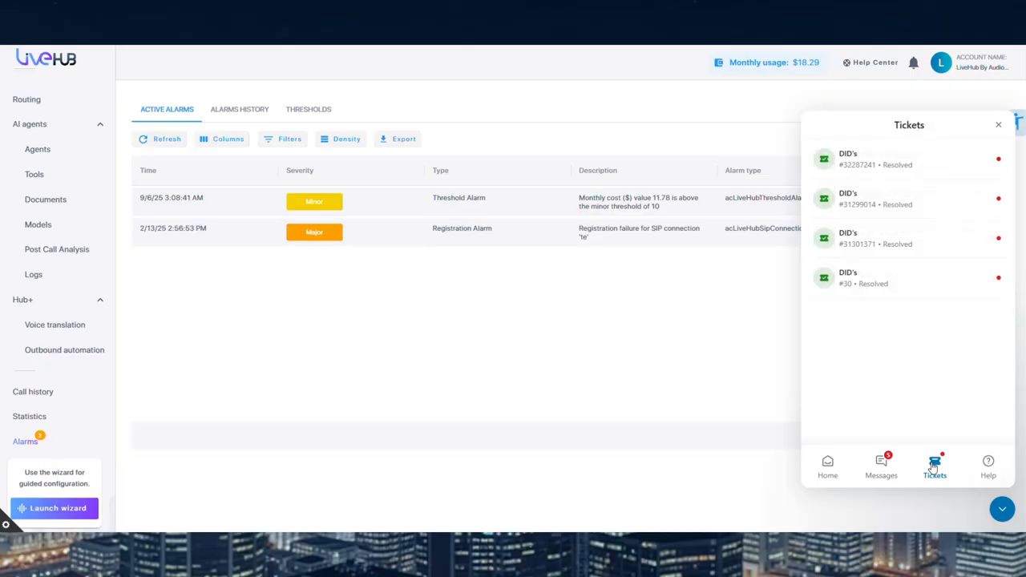
click(830, 470)
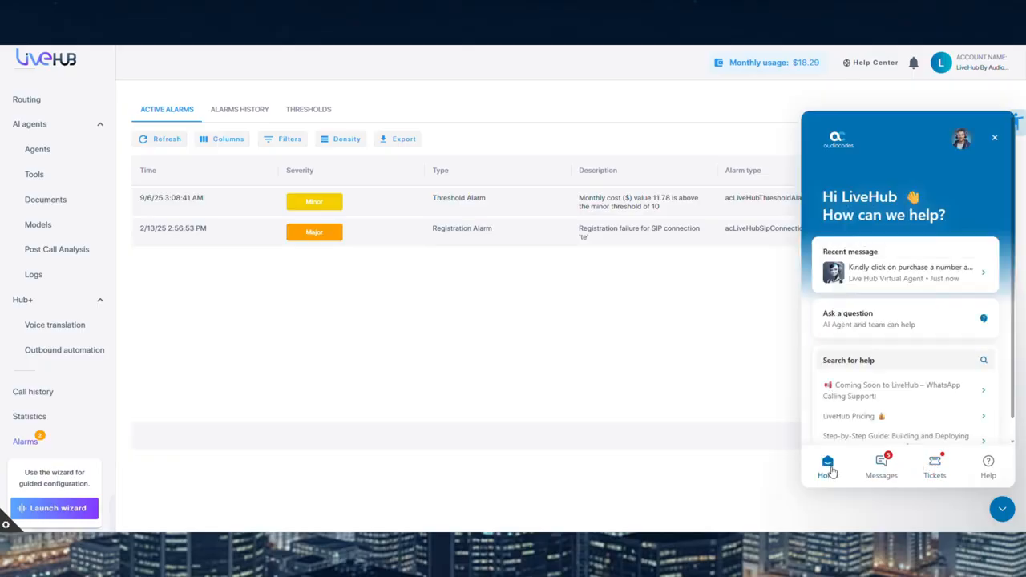
click(1004, 510)
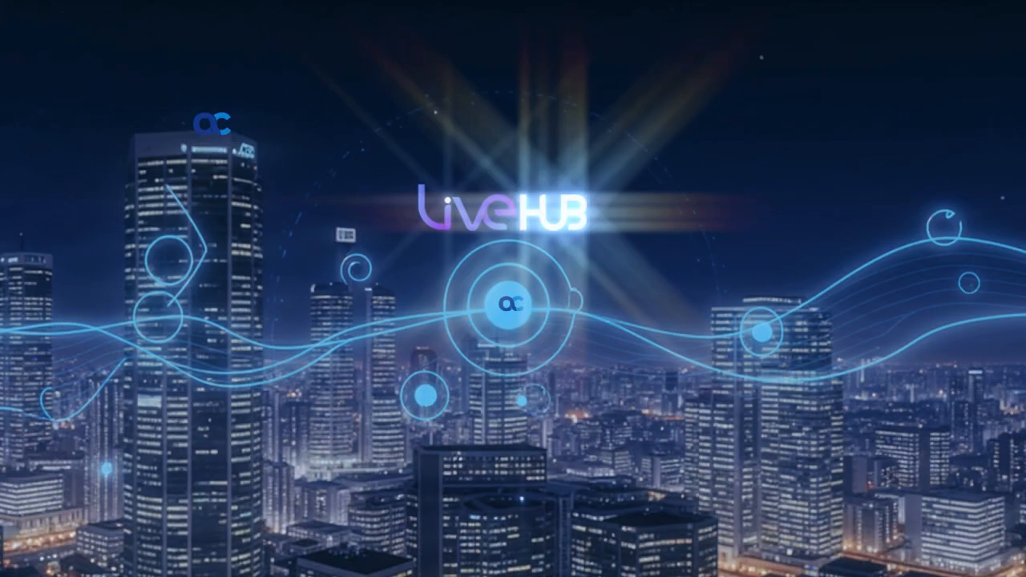